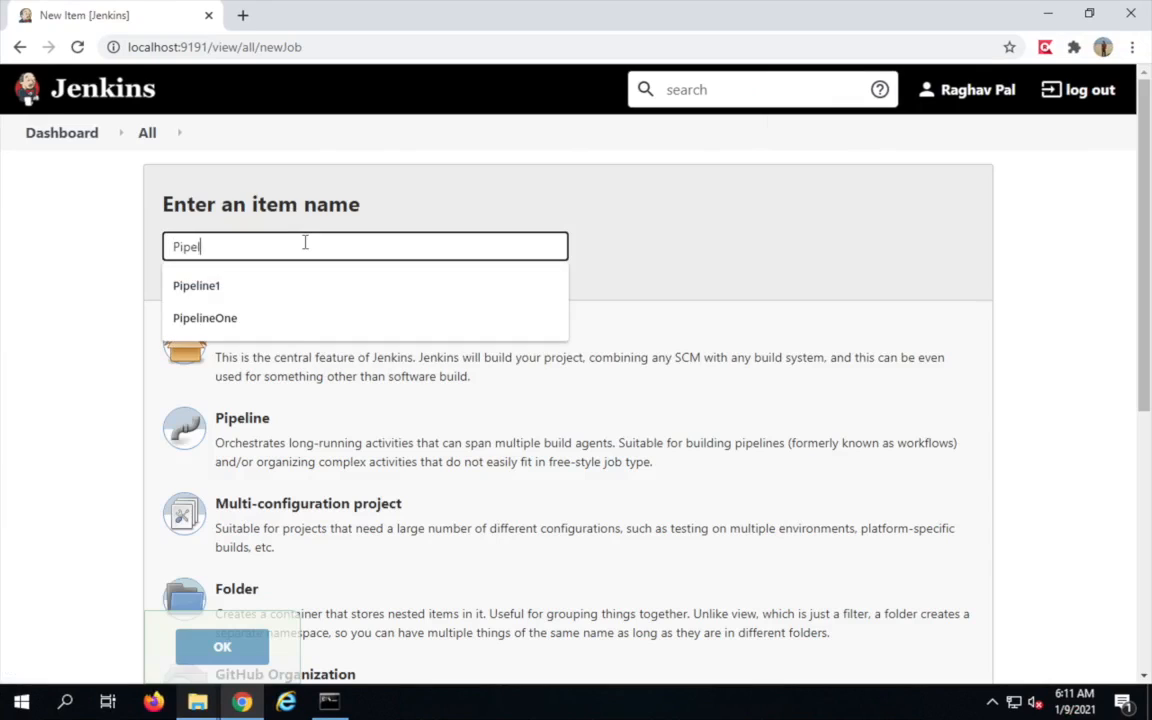
- Create a new Pipeline item named PipelineGitDemo
{"action": "type", "text": "Dem"}
{"action": "key", "text": "BackSpace"}
{"action": "key", "text": "BackSpace"}
{"action": "key", "text": "BackSpace"}
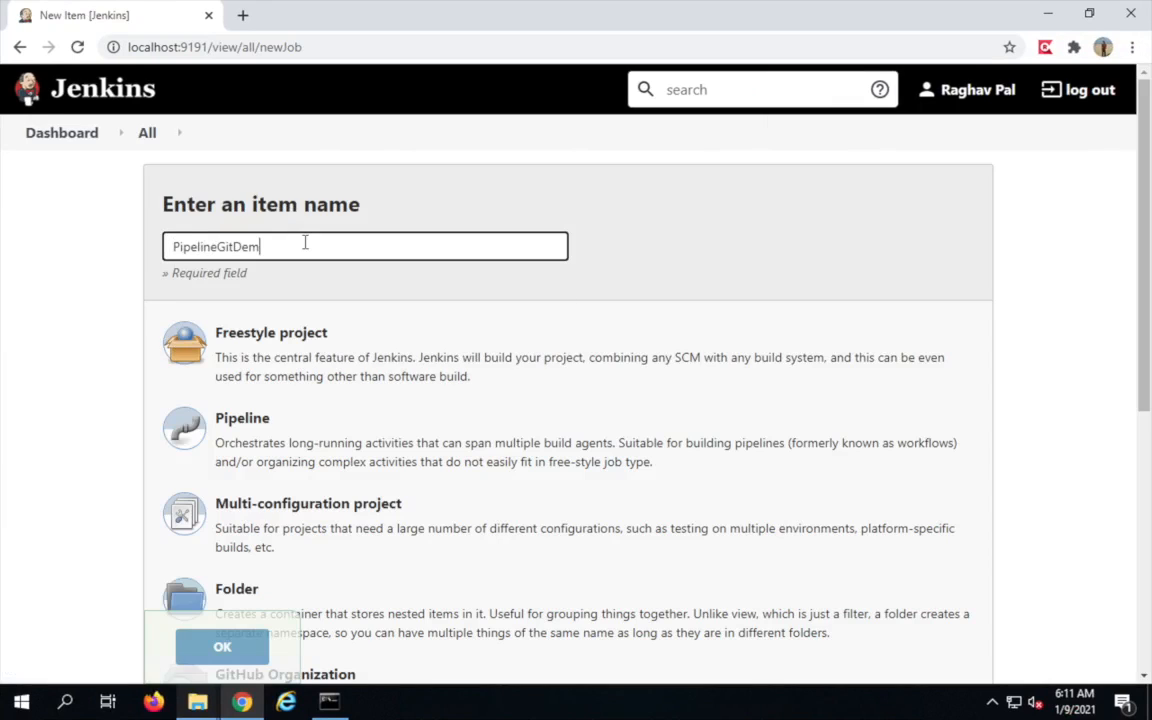
{"action": "left_click", "coordinate": [255, 440]}
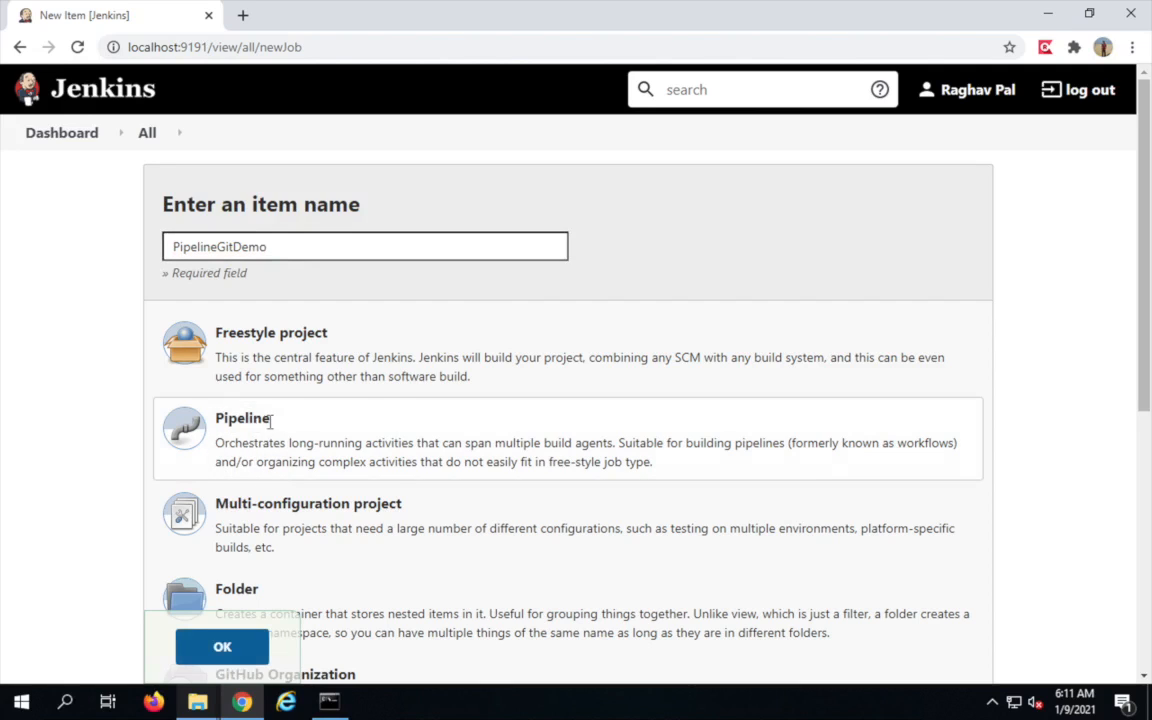
{"action": "left_click", "coordinate": [218, 645]}
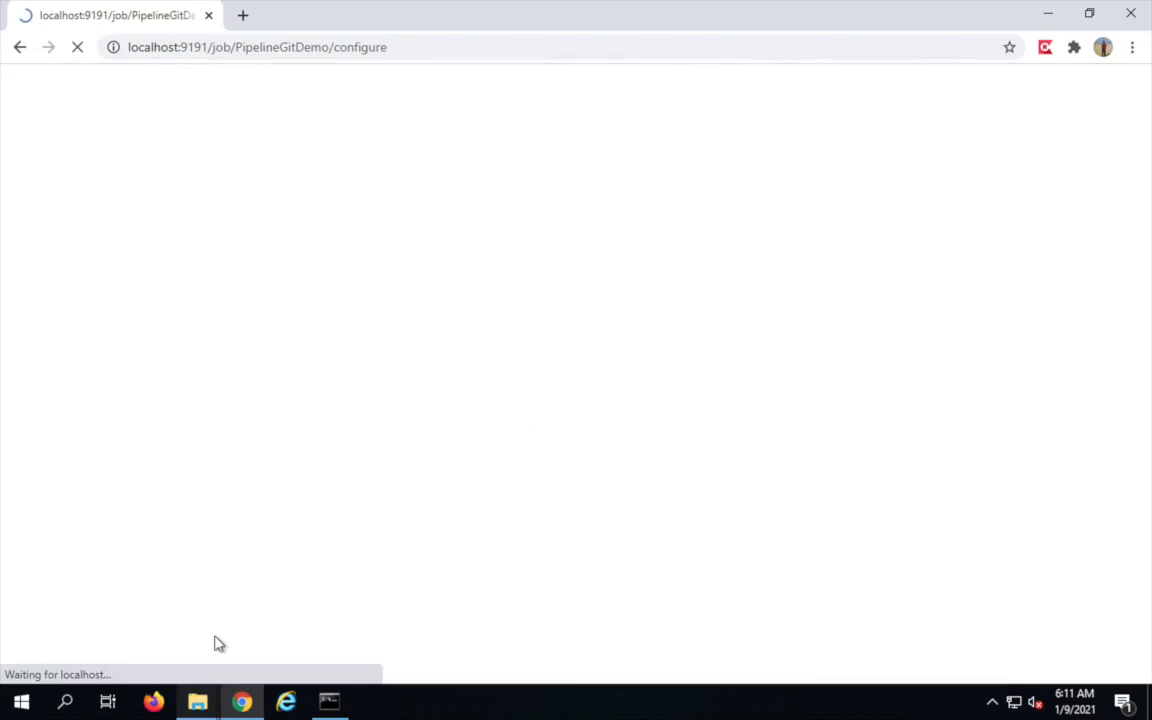
- Go to the job's Pipeline settings and choose Pipeline script as the definition
{"action": "left_click", "coordinate": [531, 192]}
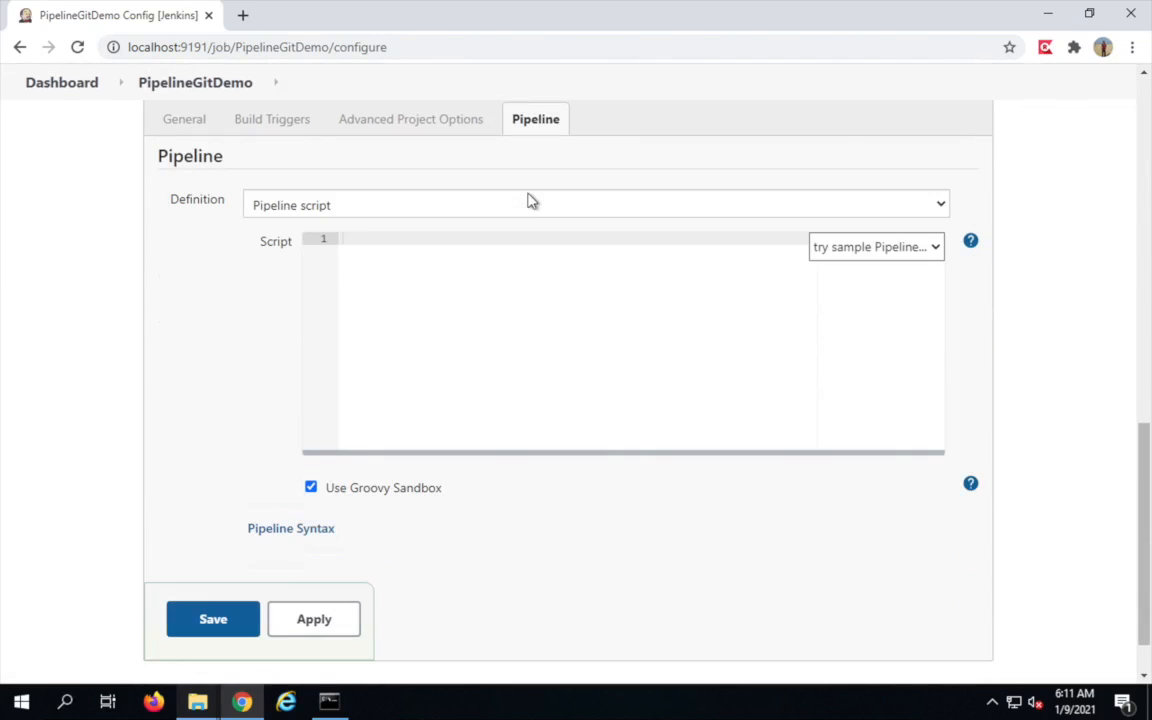
{"action": "left_click", "coordinate": [932, 201]}
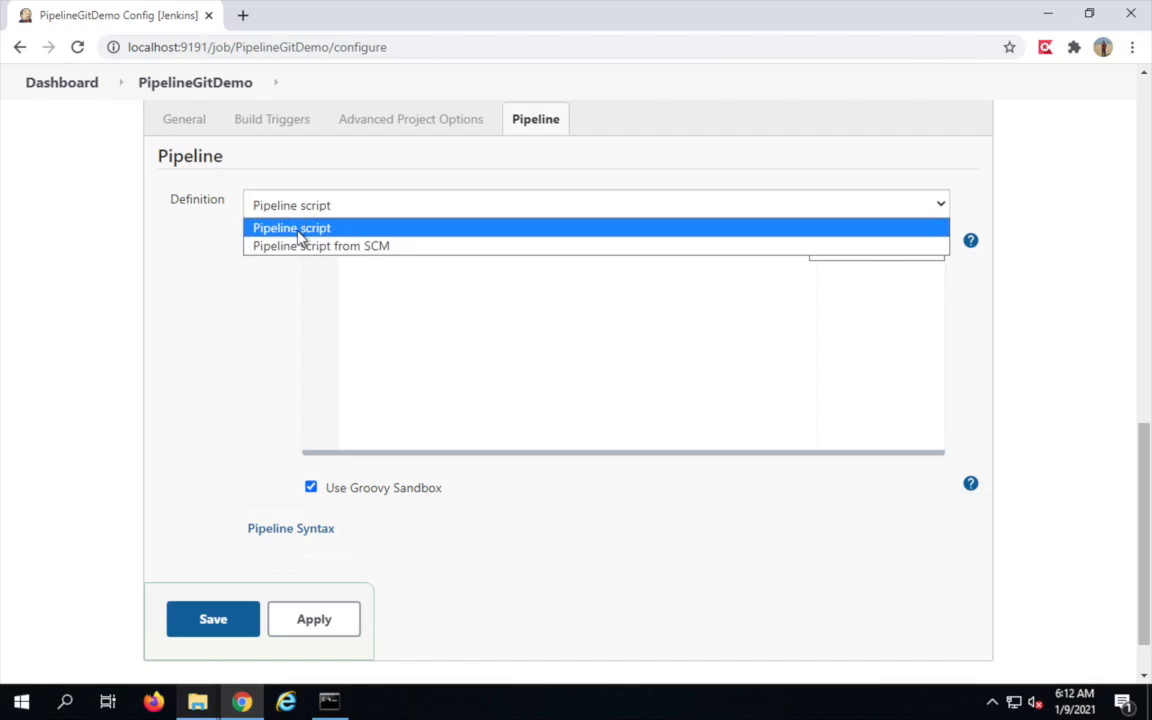
{"action": "left_click", "coordinate": [298, 230]}
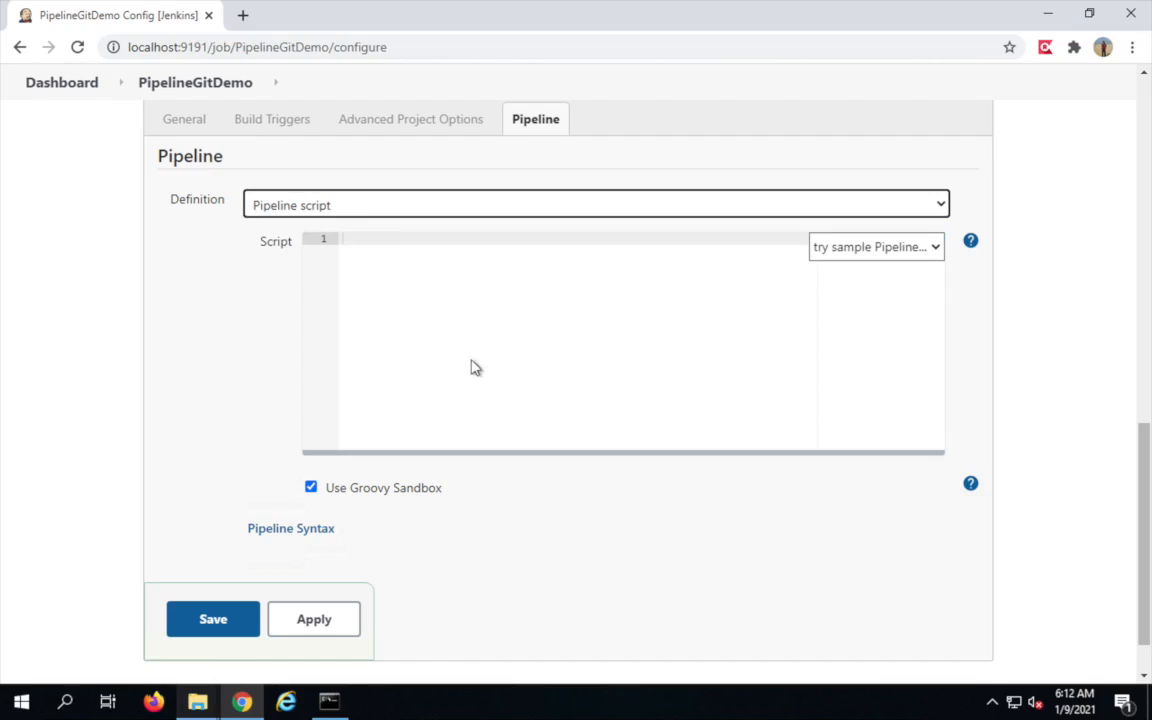
- Load the Hello World sample pipeline into the job's script
{"action": "left_click", "coordinate": [937, 248]}
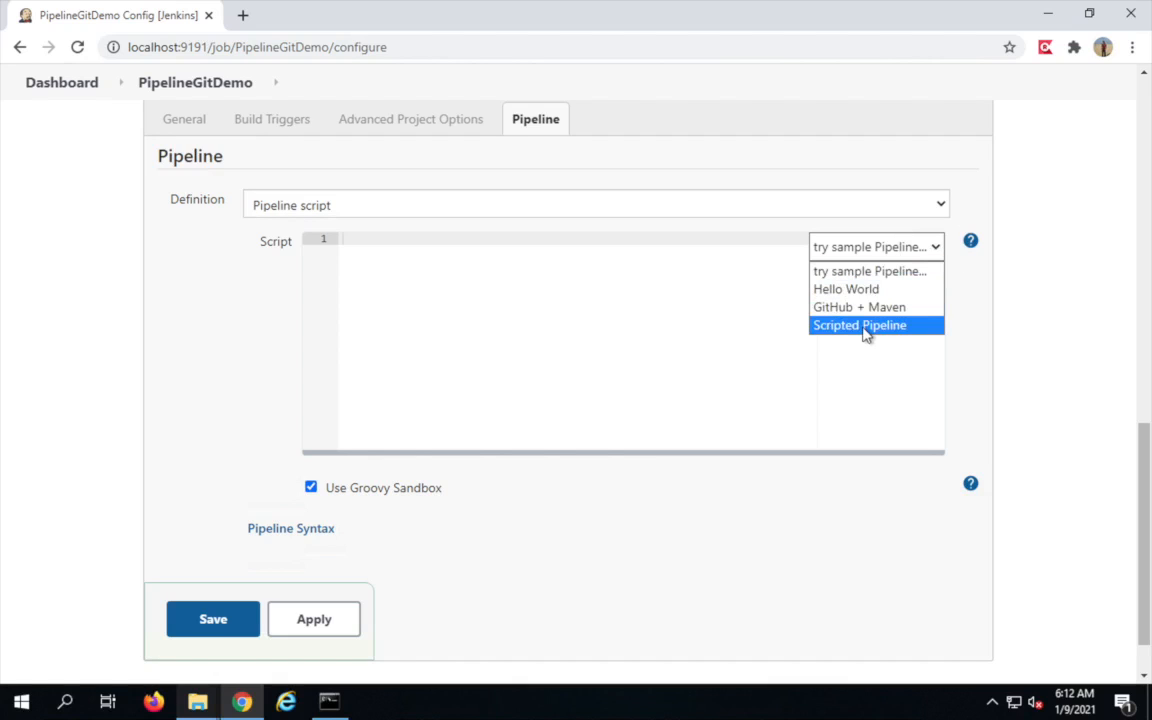
{"action": "key", "text": "Up"}
{"action": "key", "text": "Up"}
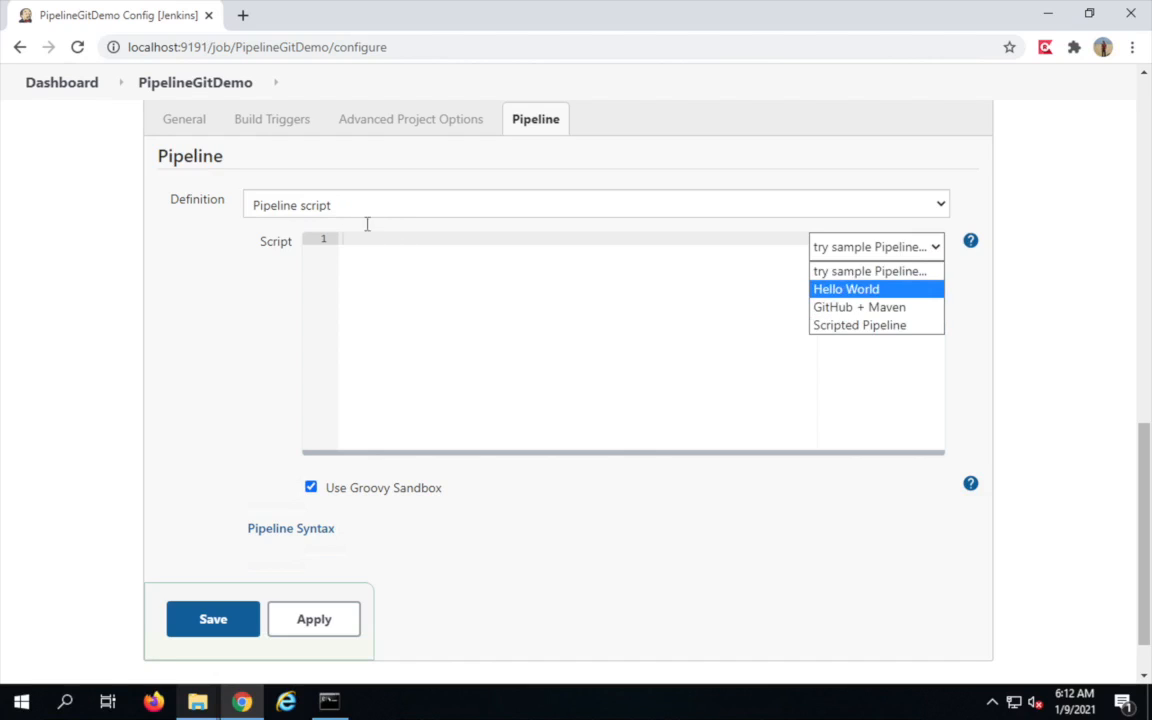
{"action": "left_click", "coordinate": [403, 300]}
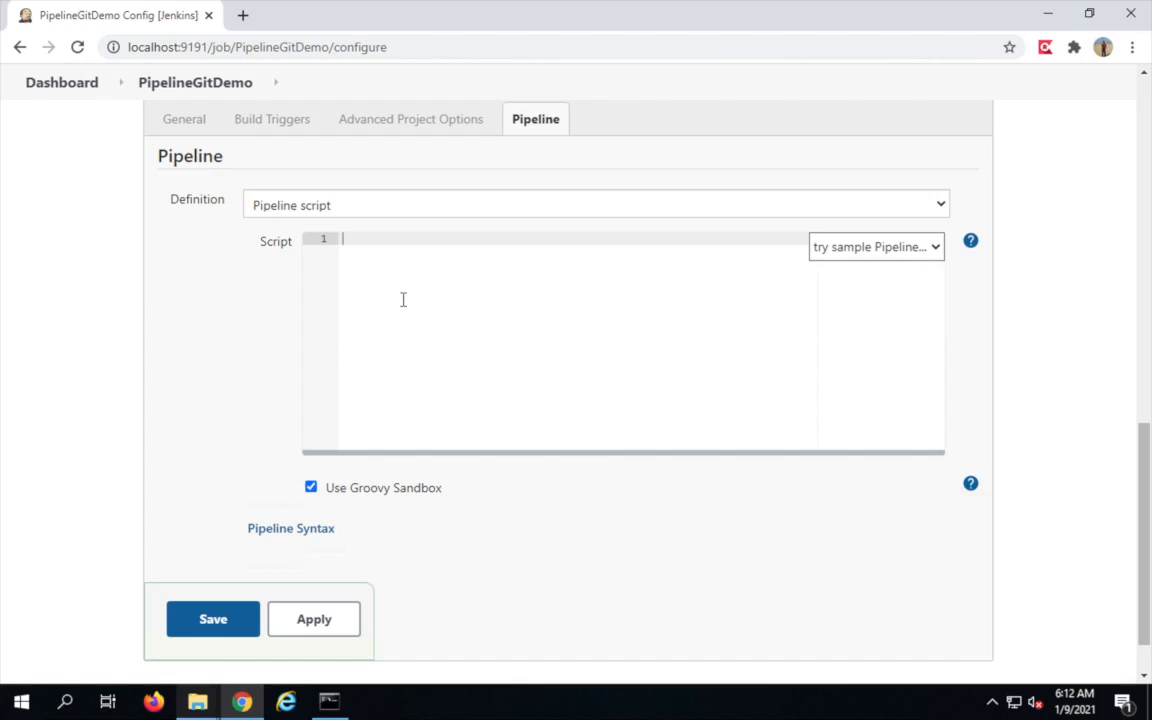
{"action": "left_click", "coordinate": [932, 250]}
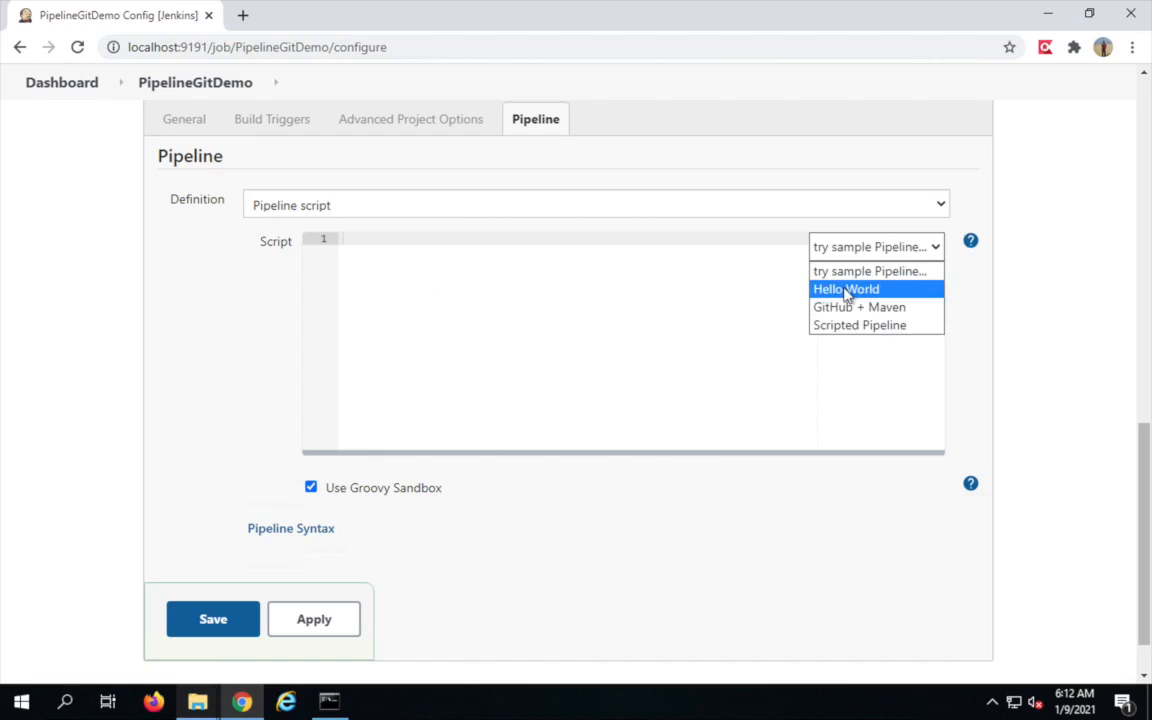
{"action": "left_click", "coordinate": [846, 290]}
{"action": "left_click_drag", "start_coordinate": [357, 373], "coordinate": [347, 237]}
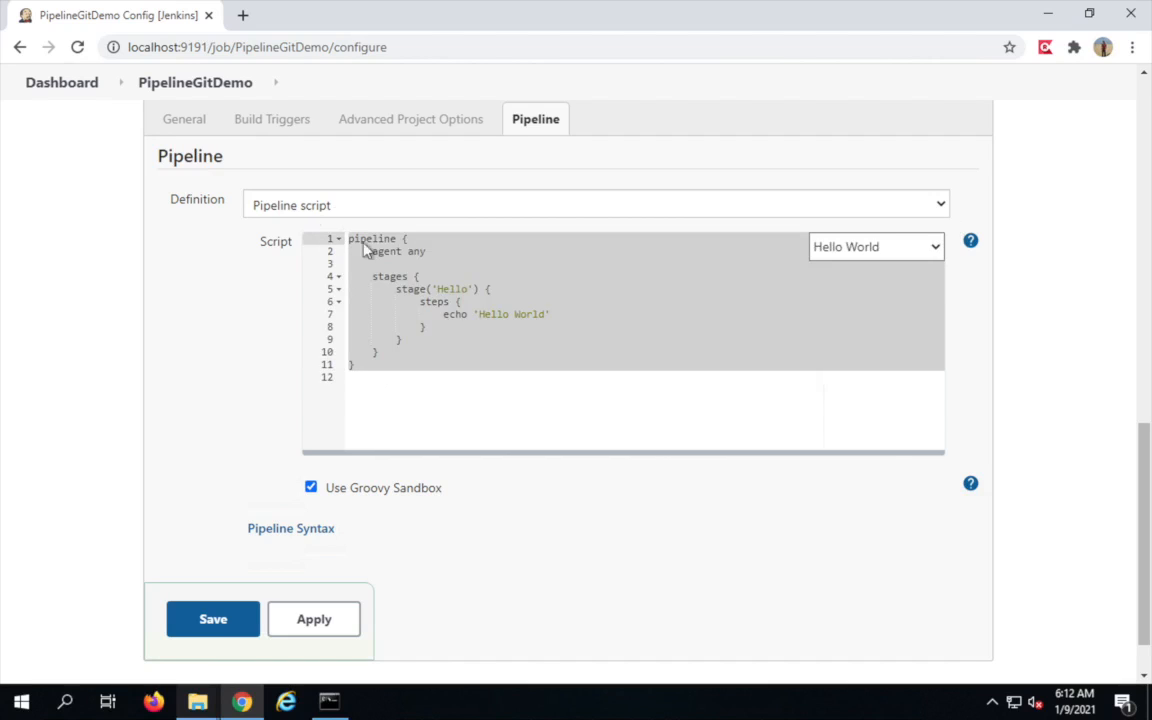
{"action": "mouse_move", "coordinate": [343, 229]}
{"action": "left_mouse_down"}
{"action": "mouse_move", "coordinate": [648, 375]}
{"action": "mouse_move", "coordinate": [620, 373]}
{"action": "left_mouse_up"}
{"action": "left_click_drag", "start_coordinate": [363, 265], "coordinate": [583, 342]}
- Open the Pipeline Syntax Snippet Generator and choose git: Git as the sample step
{"action": "left_click", "coordinate": [299, 536]}
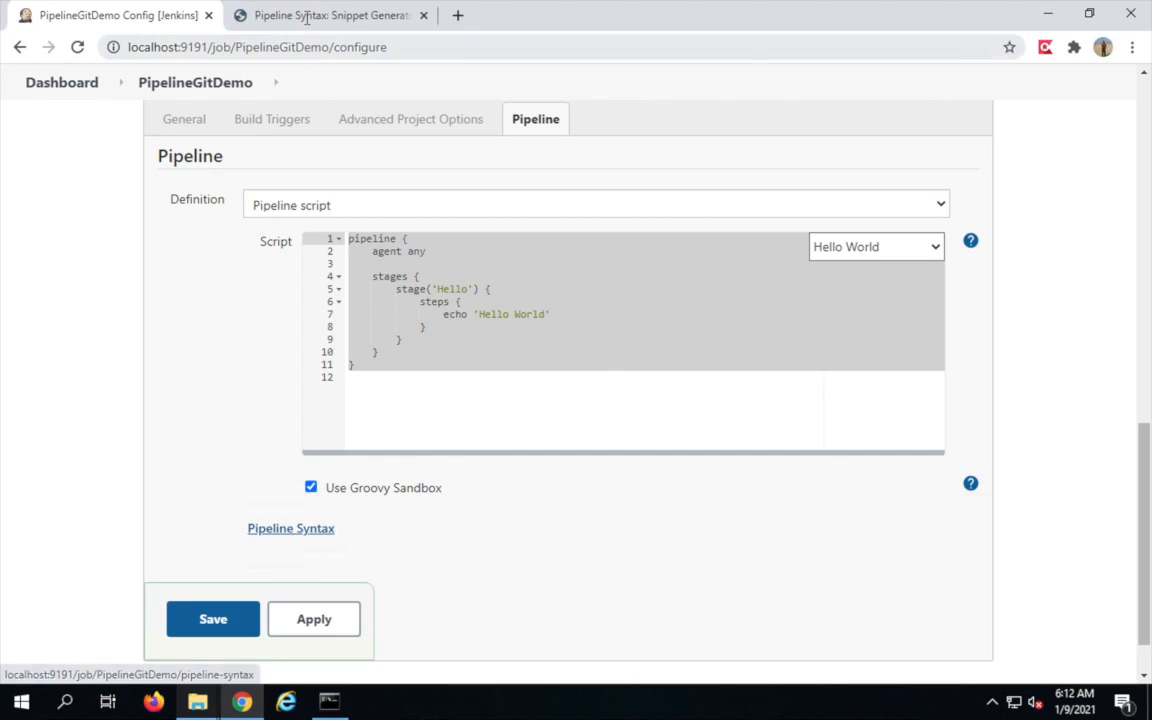
{"action": "left_click", "coordinate": [309, 20]}
{"action": "left_click", "coordinate": [498, 384]}
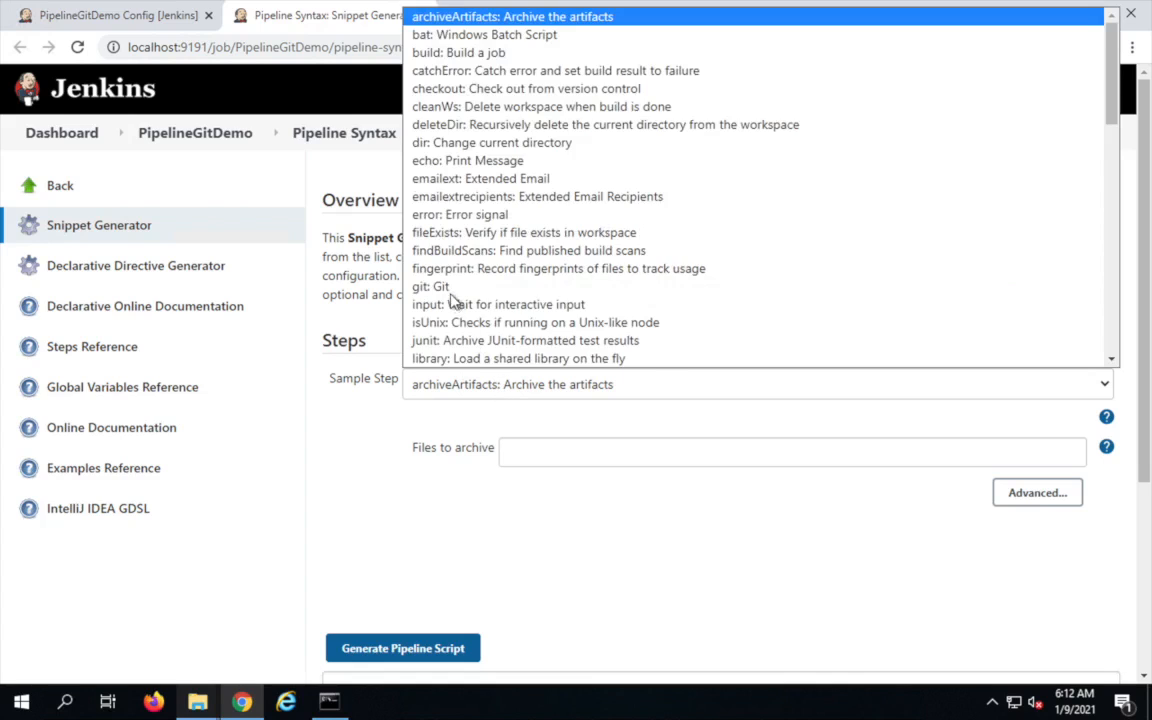
{"action": "scroll", "coordinate": [450, 300], "scroll_direction": "down", "scroll_amount": 1}
{"action": "left_click", "coordinate": [440, 250]}
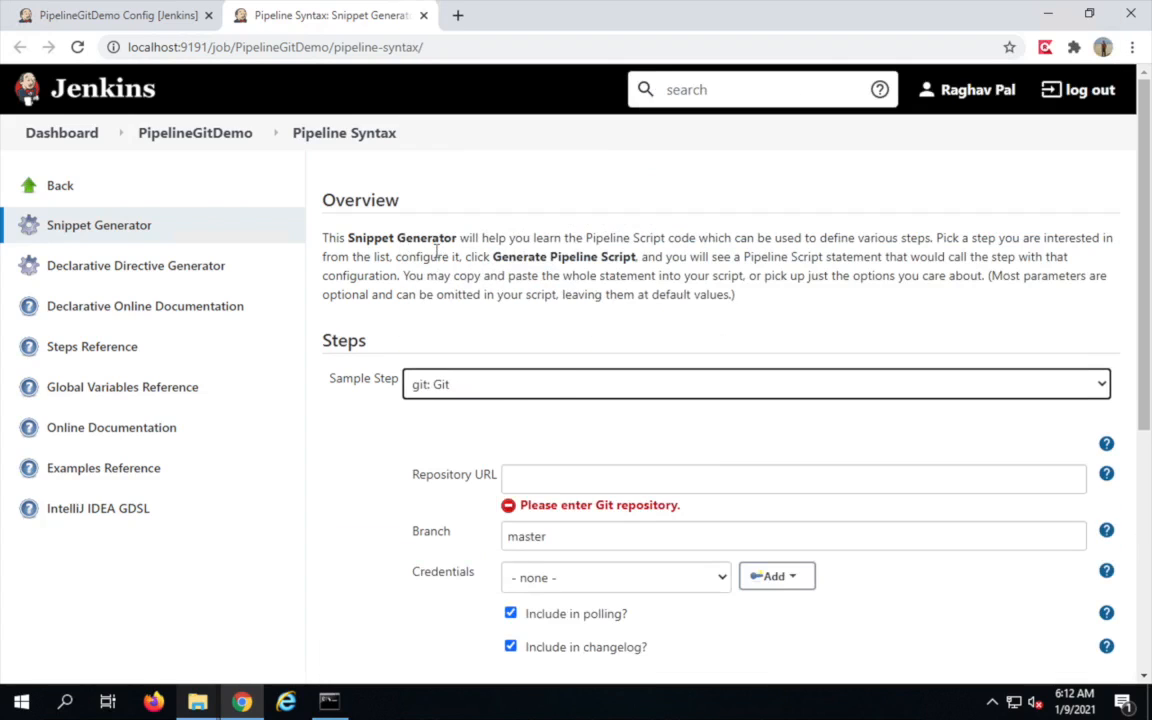
{"action": "scroll", "coordinate": [572, 490], "scroll_direction": "down", "scroll_amount": 2}
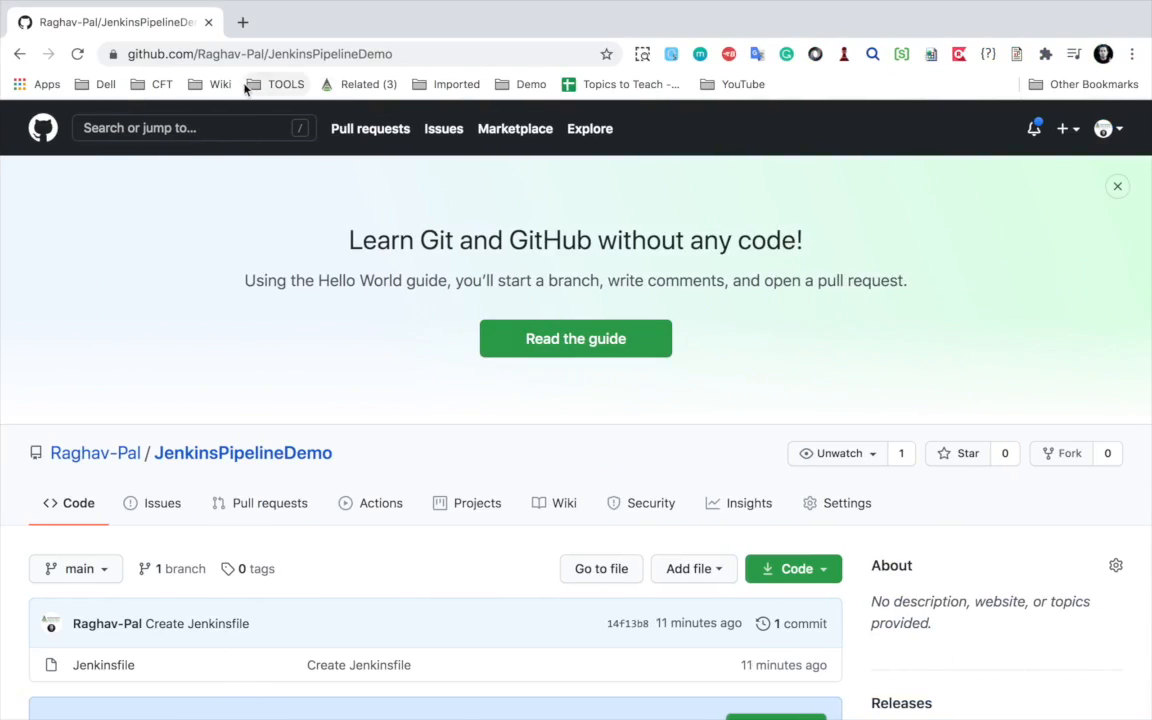
- Copy the JenkinsPipelineDemo repository's address from GitHub and enter it as the Git step's Repository URL in Jenkins
{"action": "scroll", "coordinate": [216, 427], "scroll_direction": "down", "scroll_amount": 1}
{"action": "scroll", "coordinate": [218, 427], "scroll_direction": "up", "scroll_amount": 1}
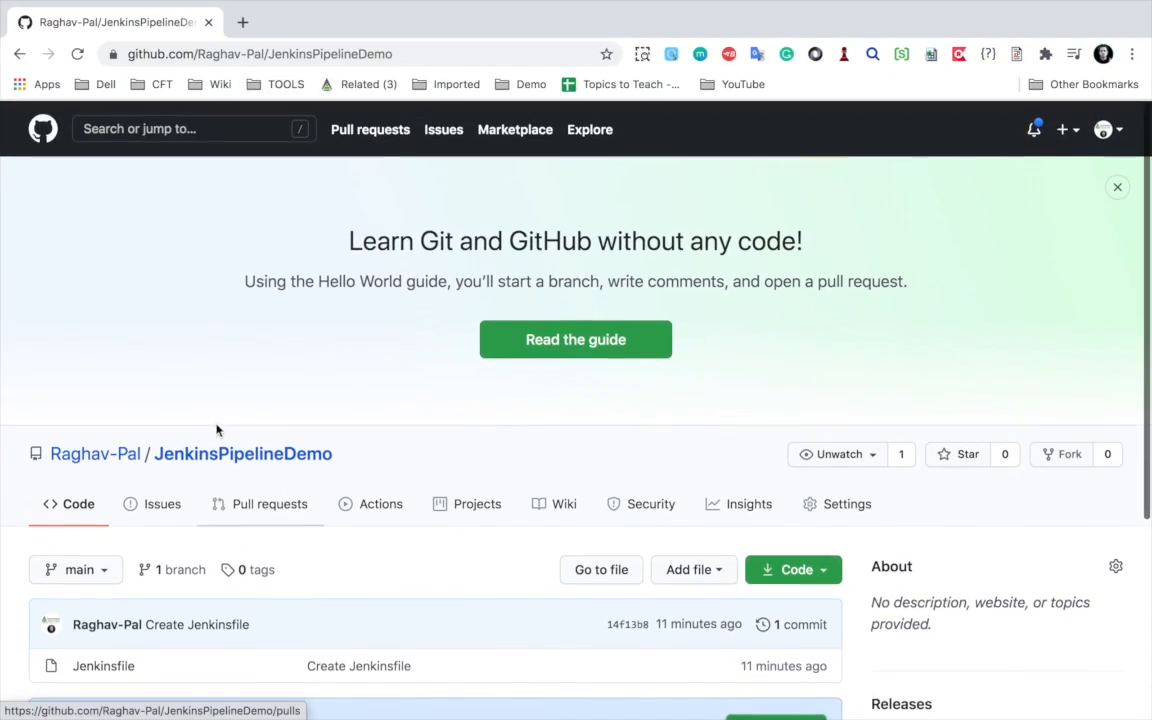
{"action": "left_click", "coordinate": [222, 459]}
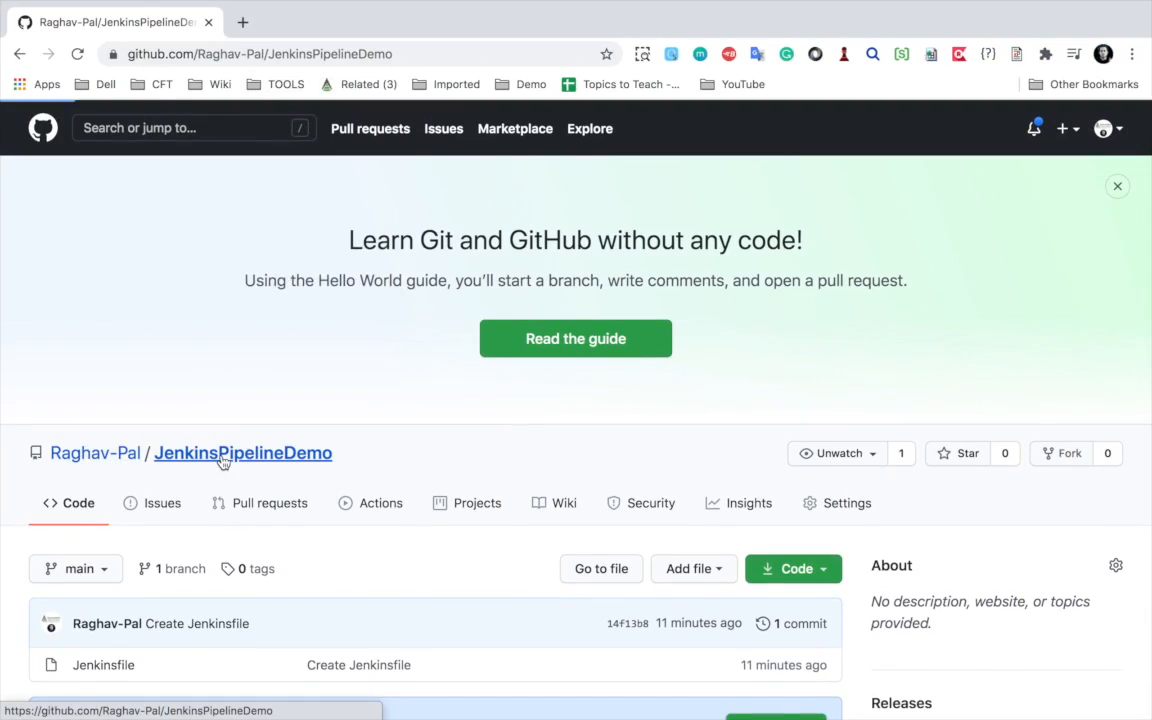
{"action": "left_click", "coordinate": [317, 57]}
{"action": "key", "text": "ctrl+c"}
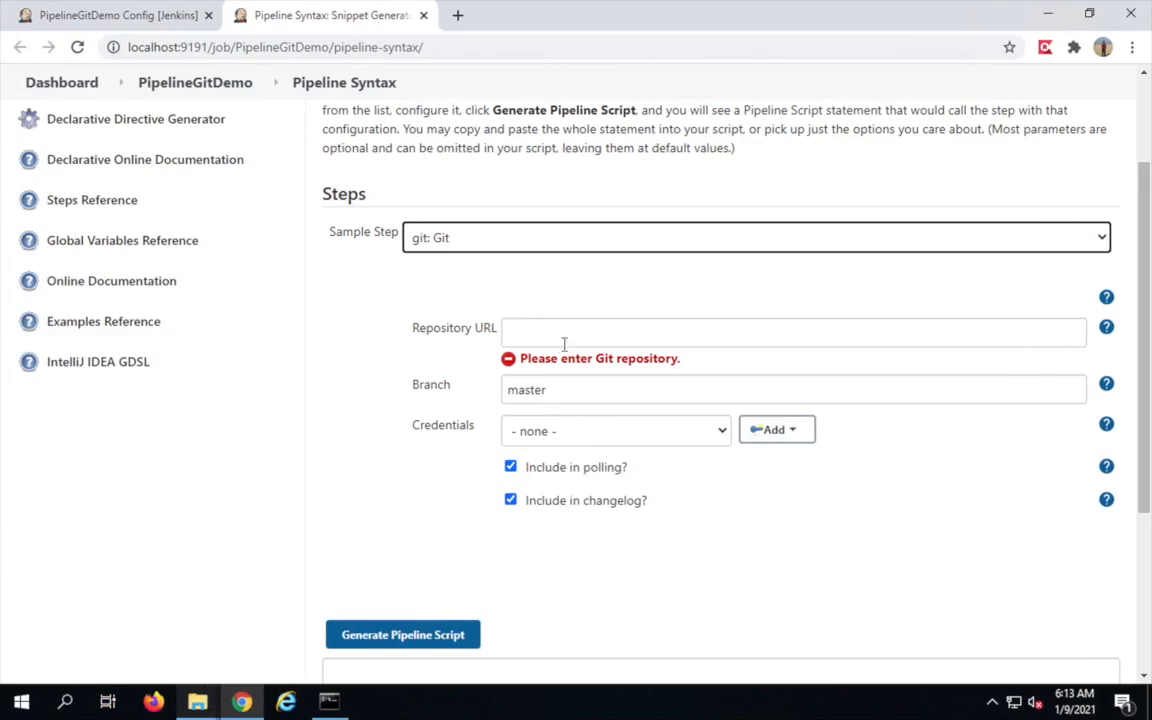
{"action": "left_click", "coordinate": [556, 336]}
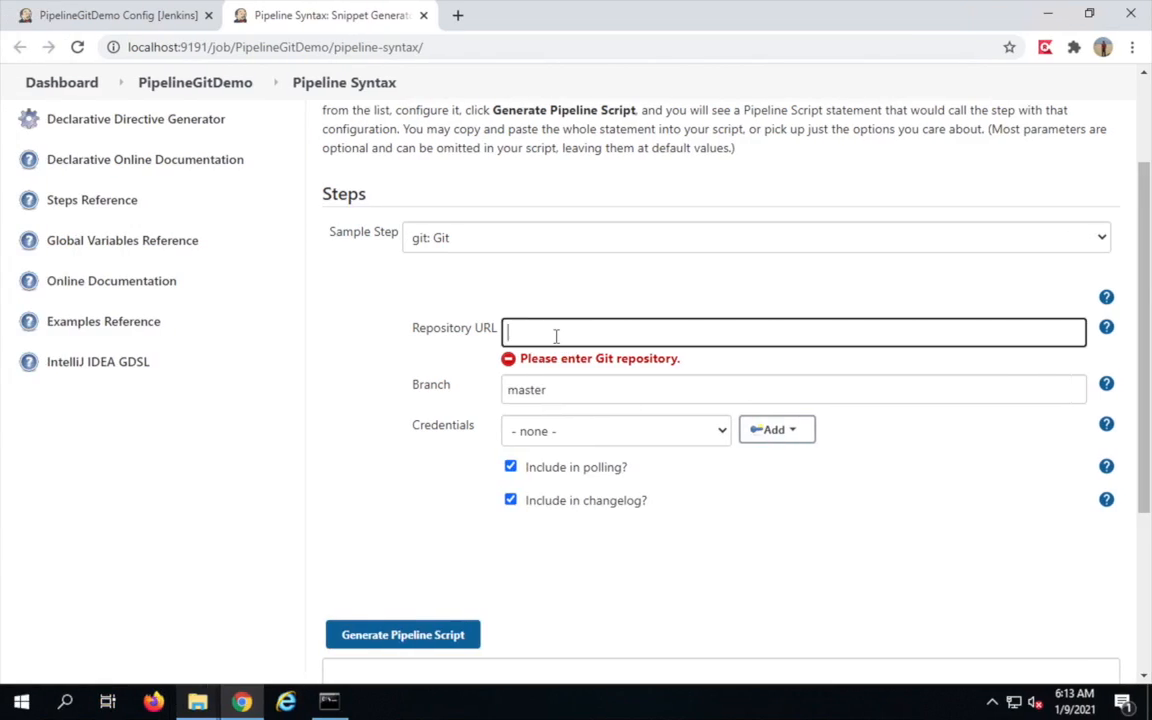
{"action": "key", "text": "ctrl+v"}
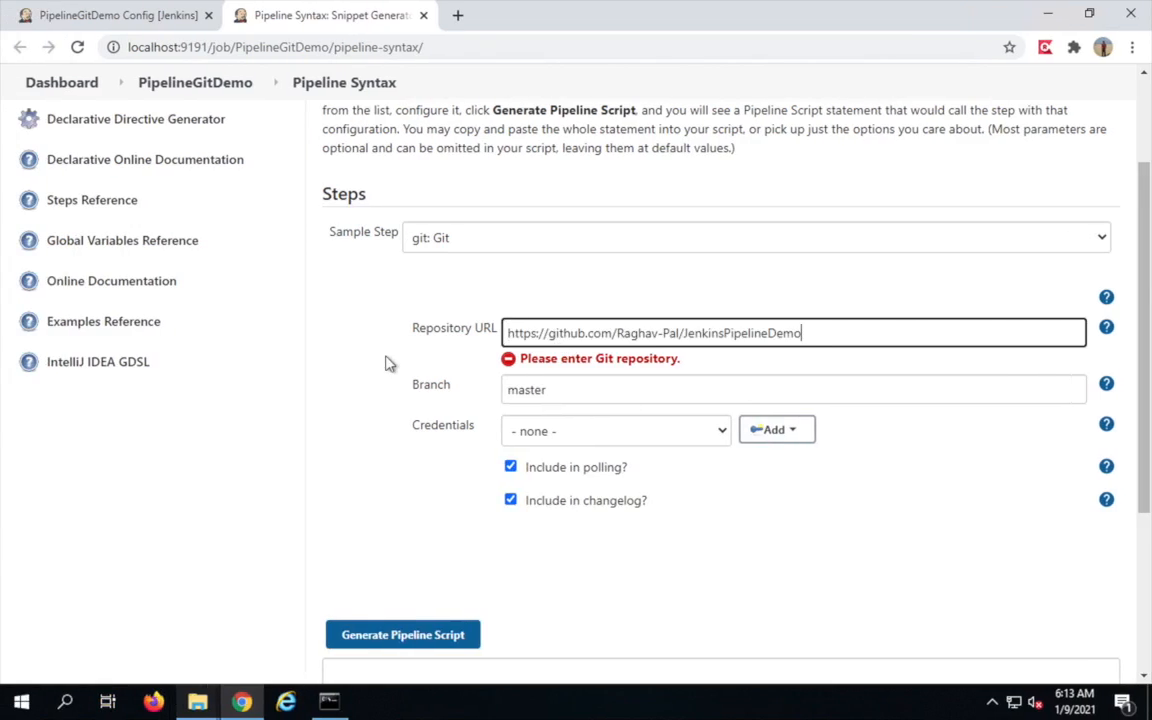
{"action": "left_click", "coordinate": [386, 360]}
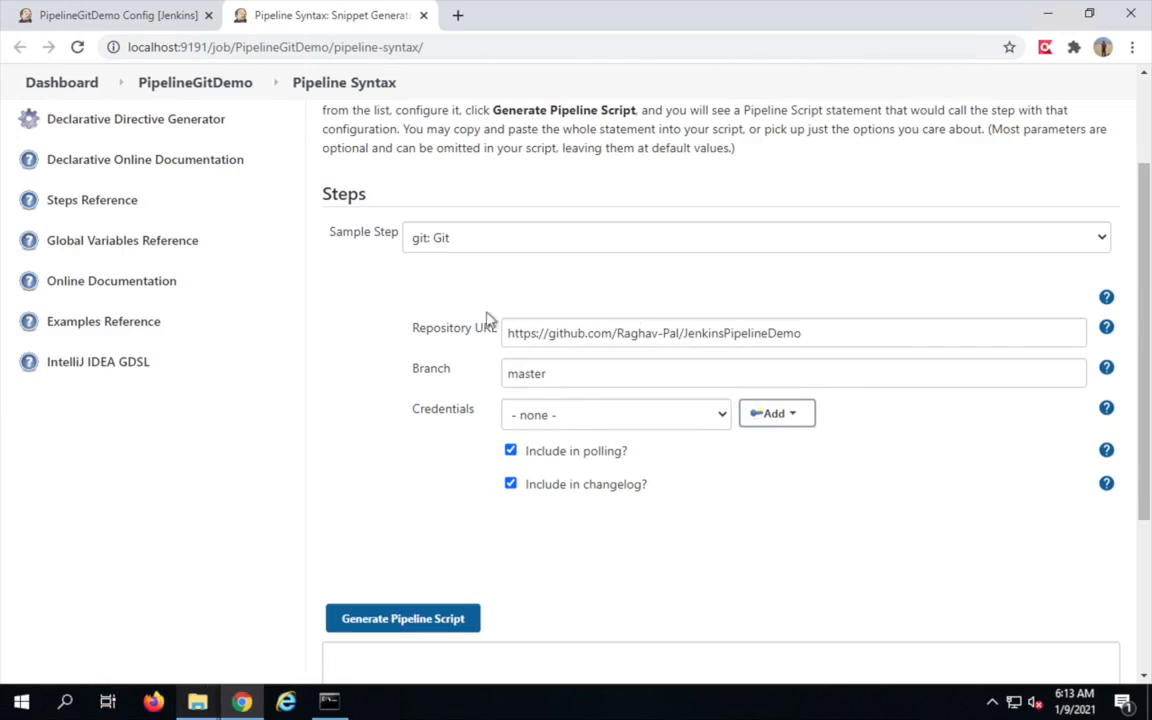
- Set the Git step's branch to main and its credentials to the MyGitHubCreds entry
{"action": "double_click", "coordinate": [512, 373]}
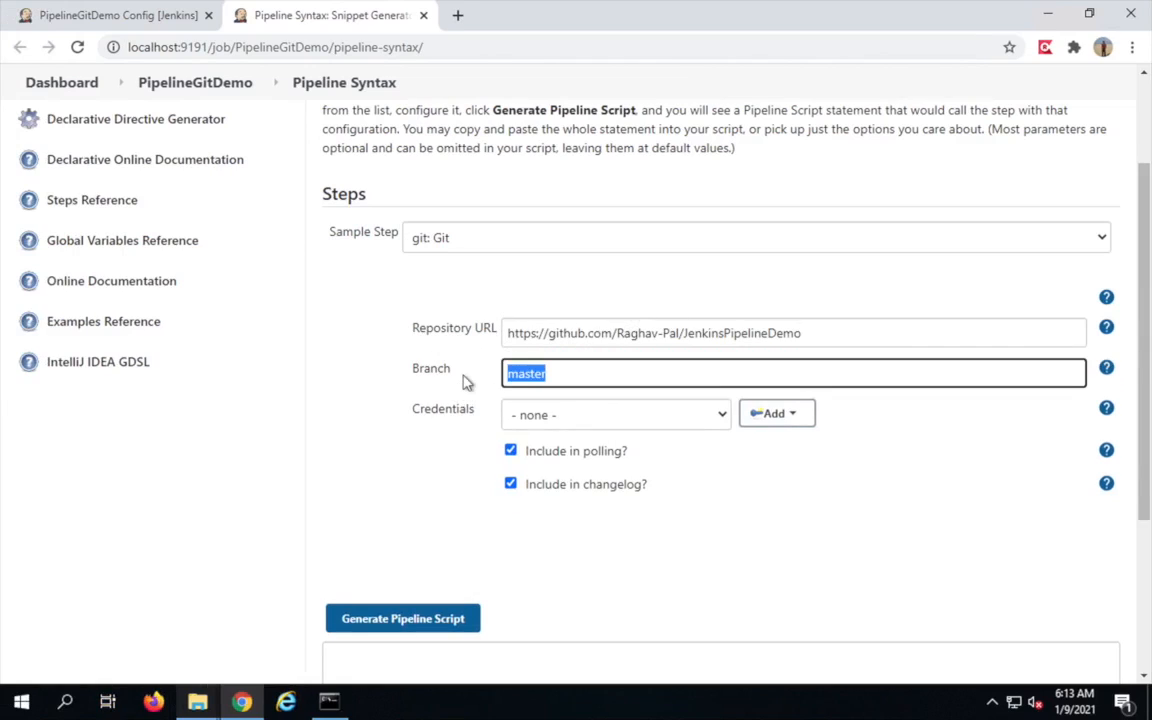
{"action": "type", "text": "main"}
{"action": "left_click", "coordinate": [722, 417]}
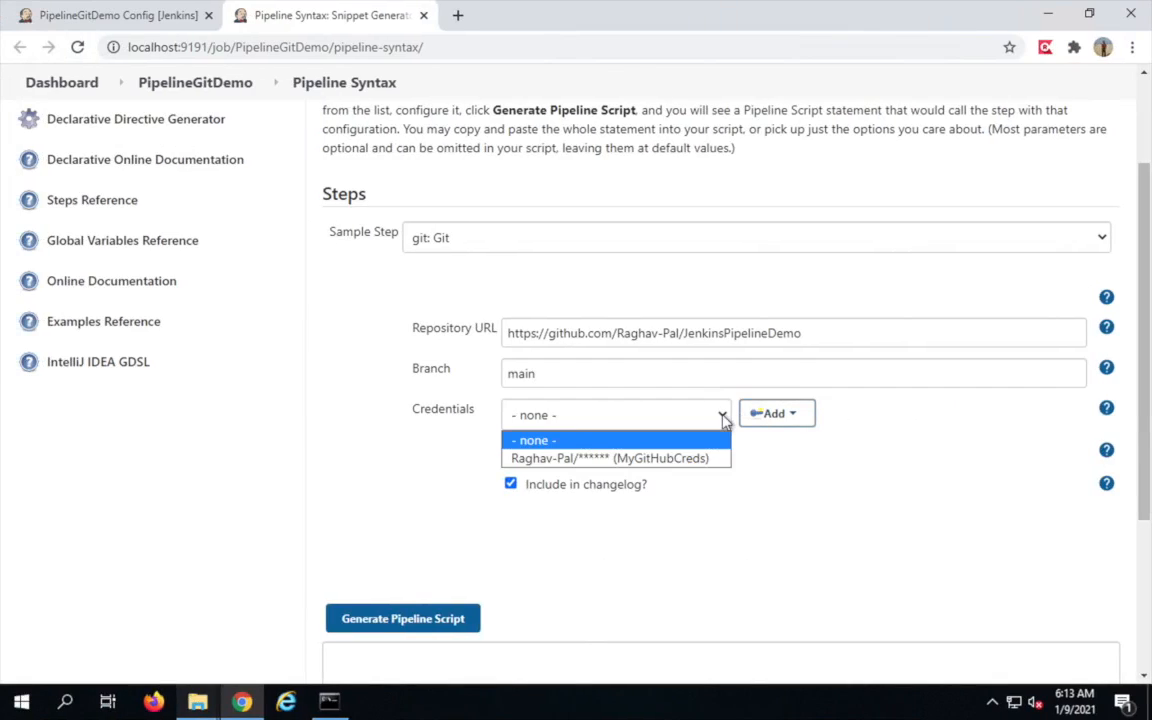
{"action": "left_click", "coordinate": [648, 459]}
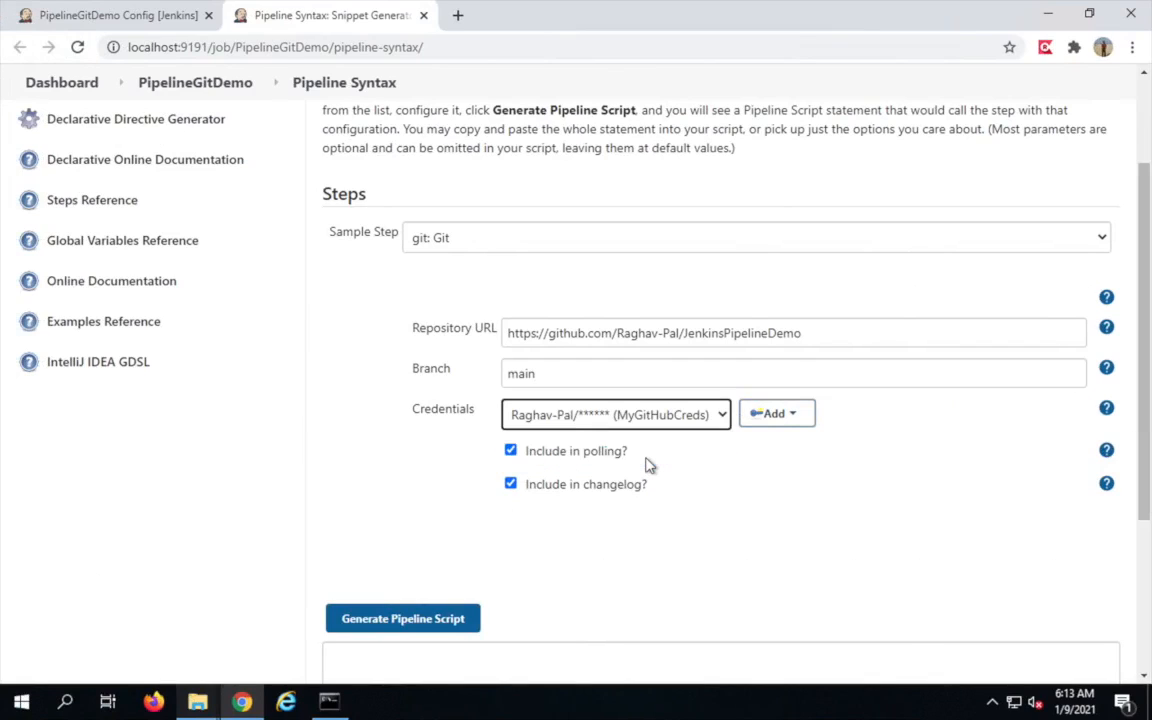
{"action": "left_click", "coordinate": [722, 417]}
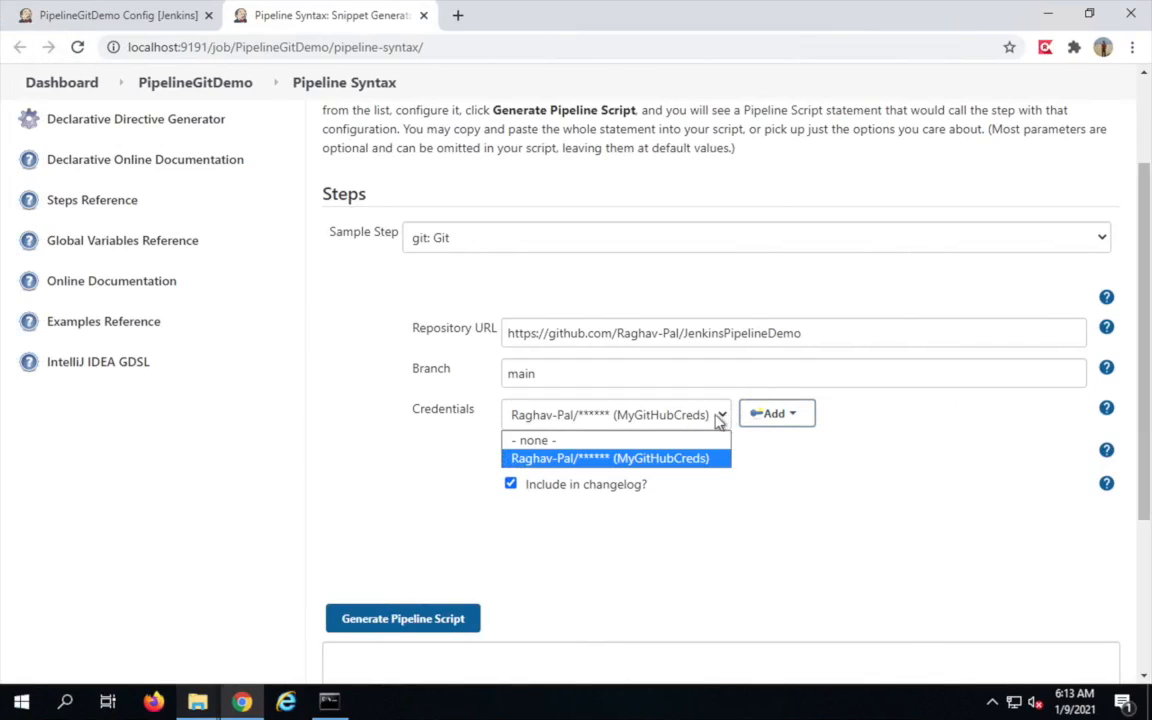
{"action": "left_click", "coordinate": [616, 444]}
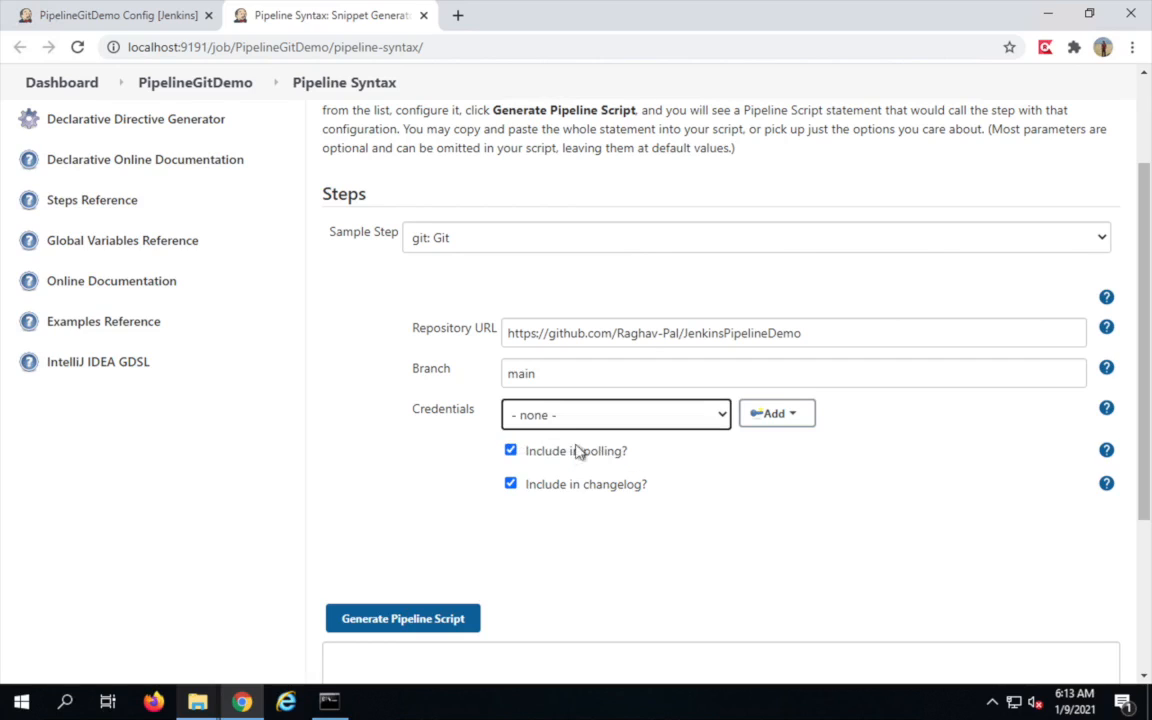
{"action": "left_click", "coordinate": [657, 418]}
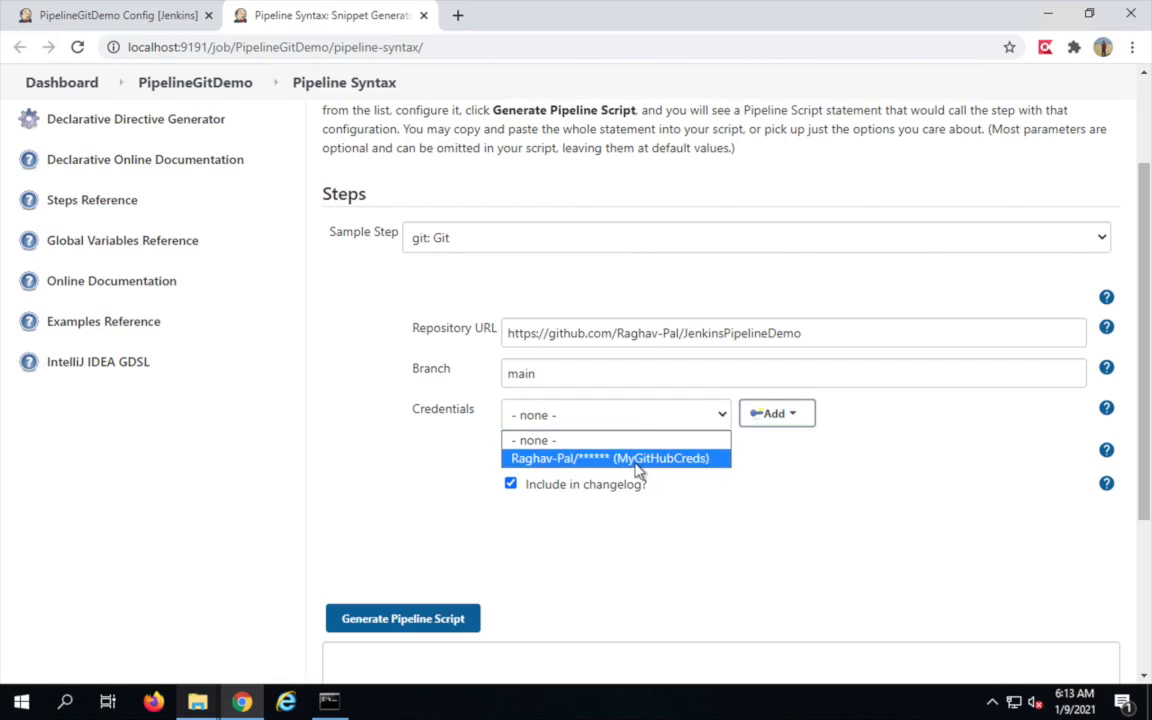
{"action": "left_click", "coordinate": [636, 463]}
- Read the help text for the Include in polling option and close it
{"action": "scroll", "coordinate": [352, 543], "scroll_direction": "down", "scroll_amount": 1}
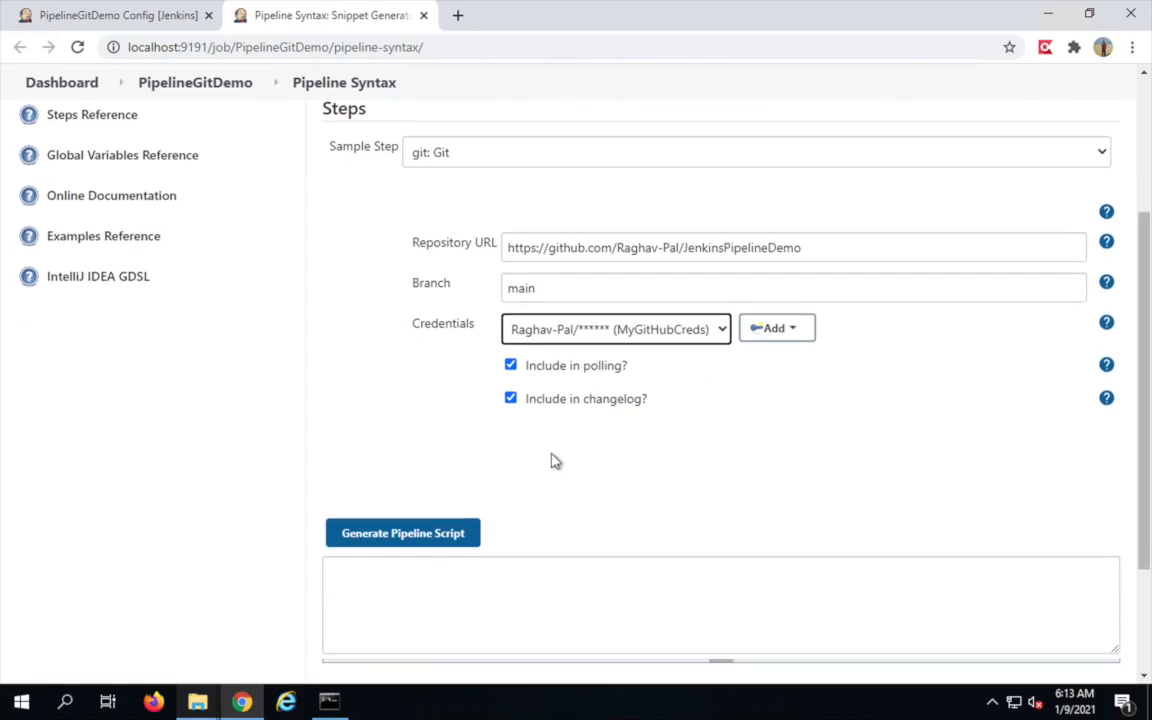
{"action": "left_click", "coordinate": [1106, 366]}
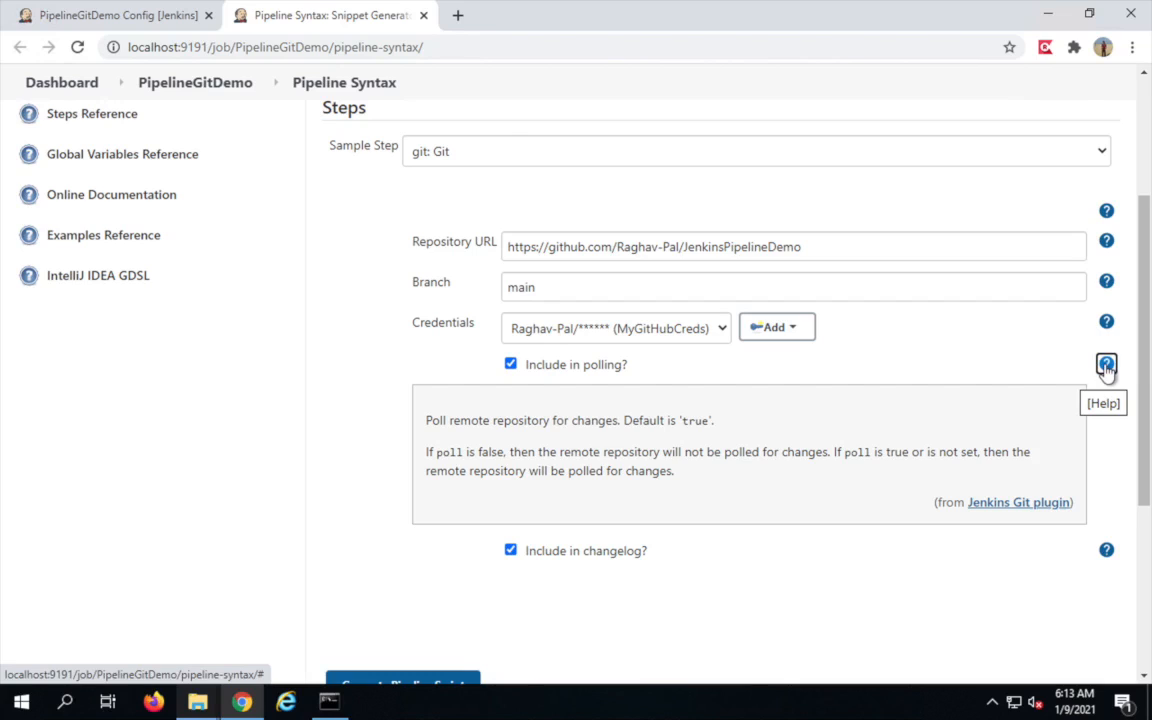
{"action": "left_click_drag", "start_coordinate": [457, 452], "coordinate": [565, 452]}
{"action": "left_click_drag", "start_coordinate": [692, 478], "coordinate": [1090, 355]}
{"action": "left_click", "coordinate": [1106, 364]}
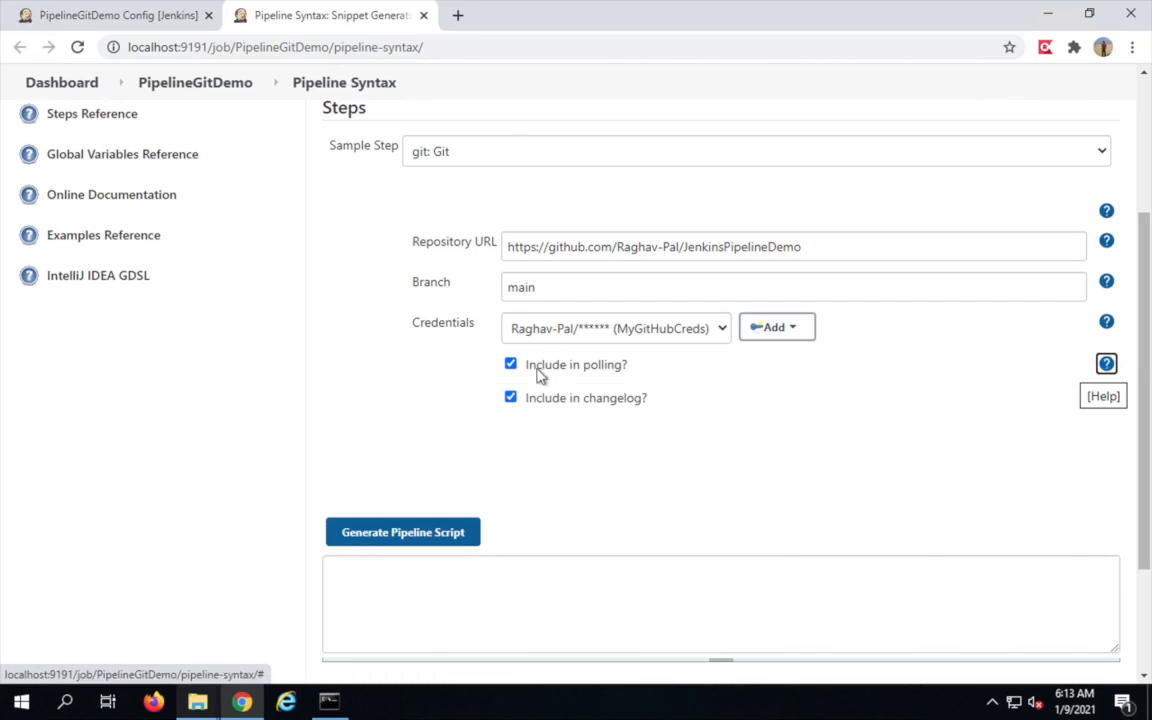
- Generate the pipeline script for the Git step and select the whole generated statement for copying
{"action": "scroll", "coordinate": [460, 535], "scroll_direction": "down", "scroll_amount": 1}
{"action": "left_click", "coordinate": [390, 450]}
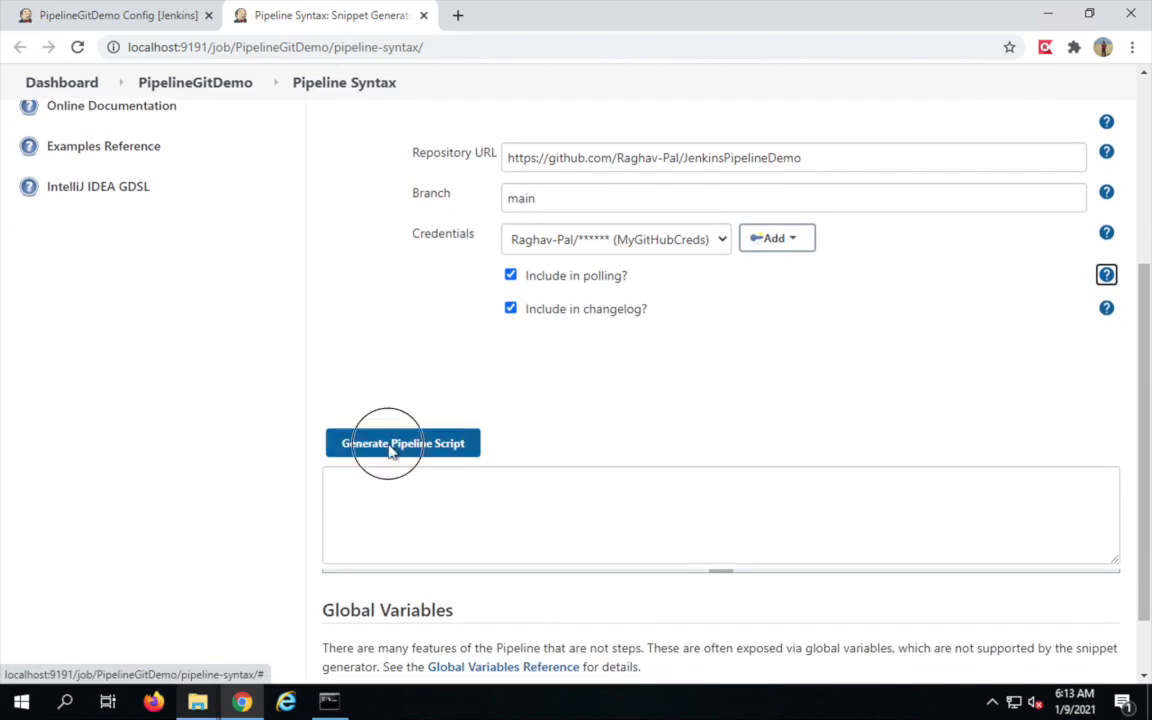
{"action": "left_click", "coordinate": [373, 479]}
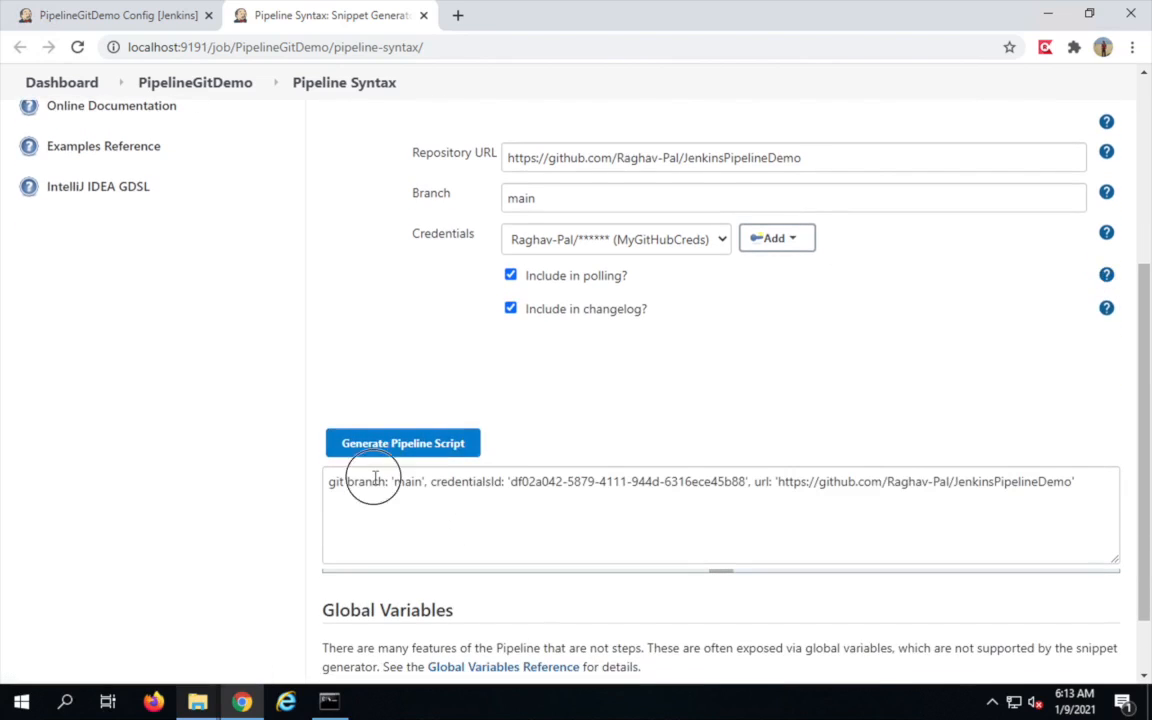
{"action": "left_click_drag", "start_coordinate": [1075, 481], "coordinate": [289, 490]}
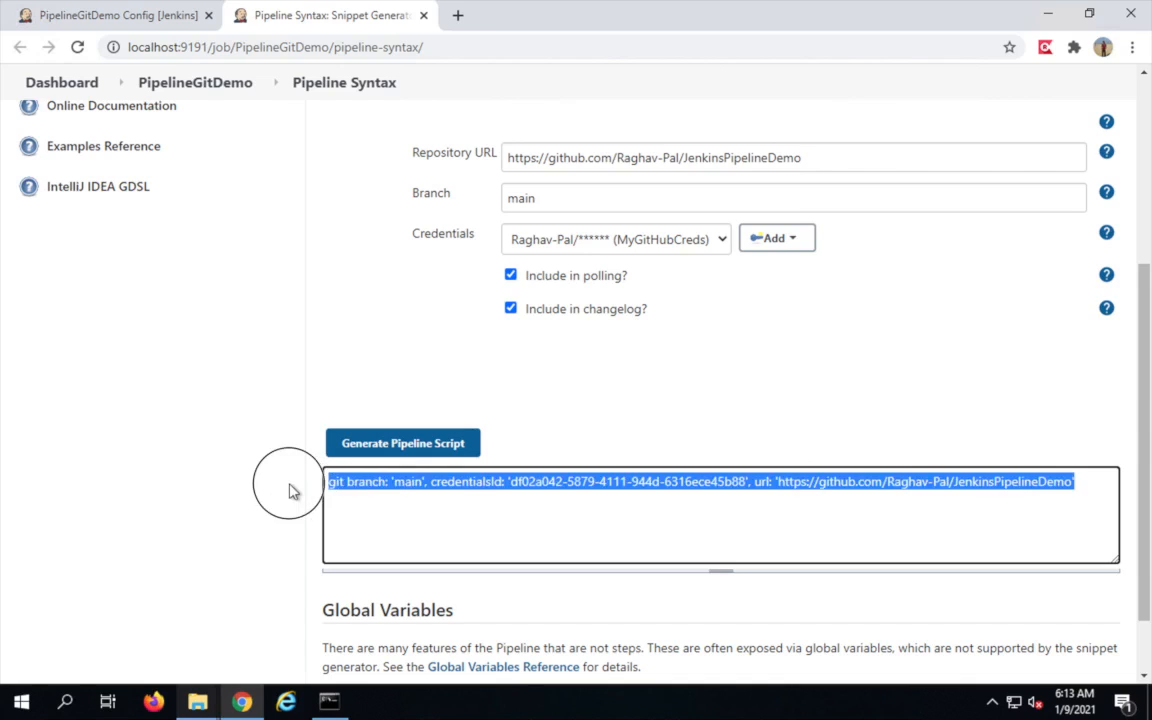
- Paste the generated git statement on a new line below echo 'Hello World' in the PipelineGitDemo script's Hello stage
{"action": "left_click", "coordinate": [143, 22]}
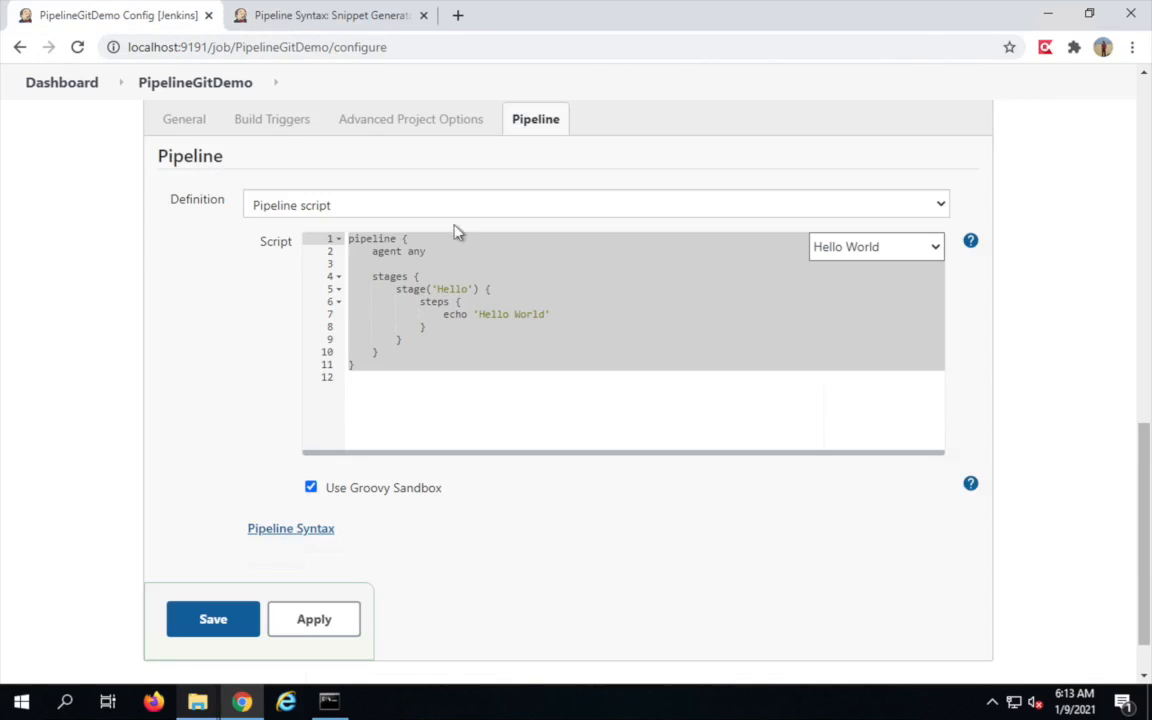
{"action": "left_click", "coordinate": [455, 295]}
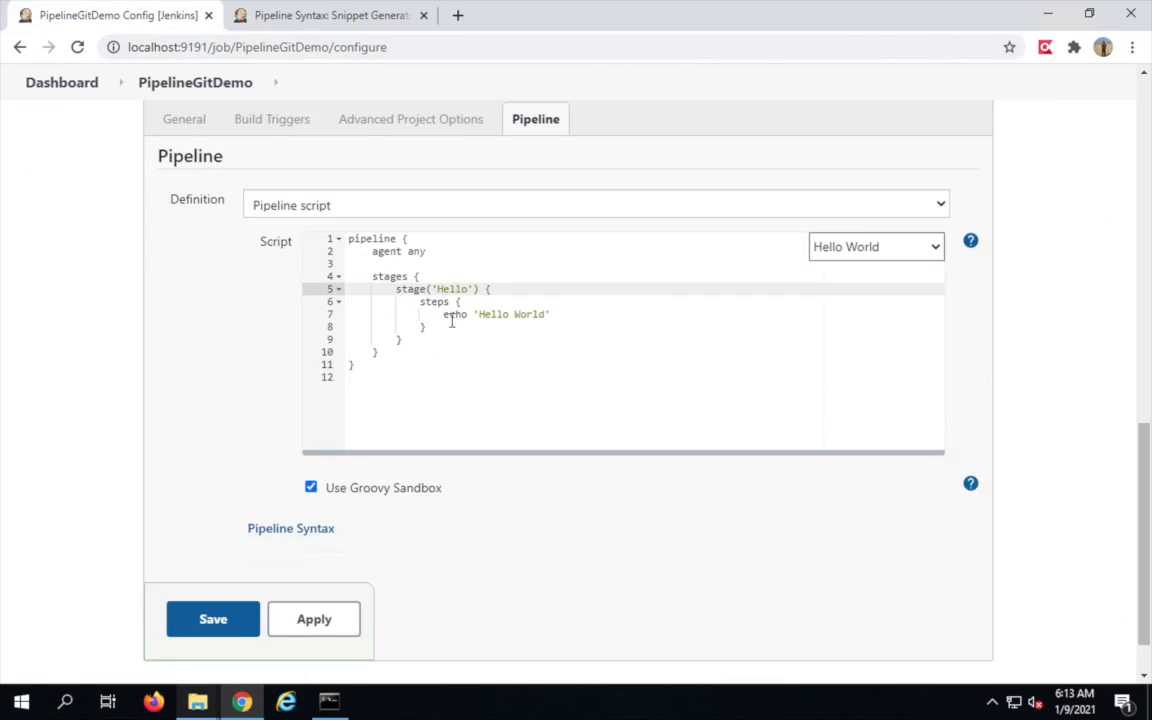
{"action": "left_click_drag", "start_coordinate": [397, 290], "coordinate": [467, 325]}
{"action": "left_click", "coordinate": [566, 314]}
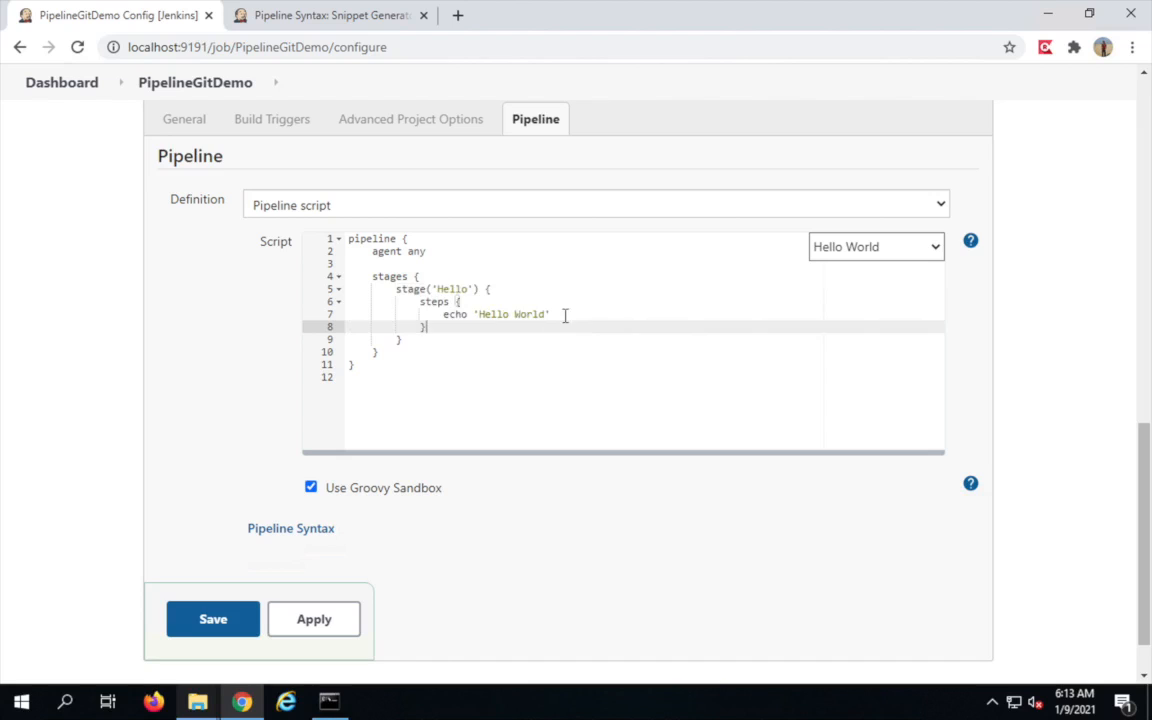
{"action": "key", "text": "Return"}
{"action": "key", "text": "ctrl+v"}
{"action": "left_click_drag", "start_coordinate": [643, 447], "coordinate": [330, 445]}
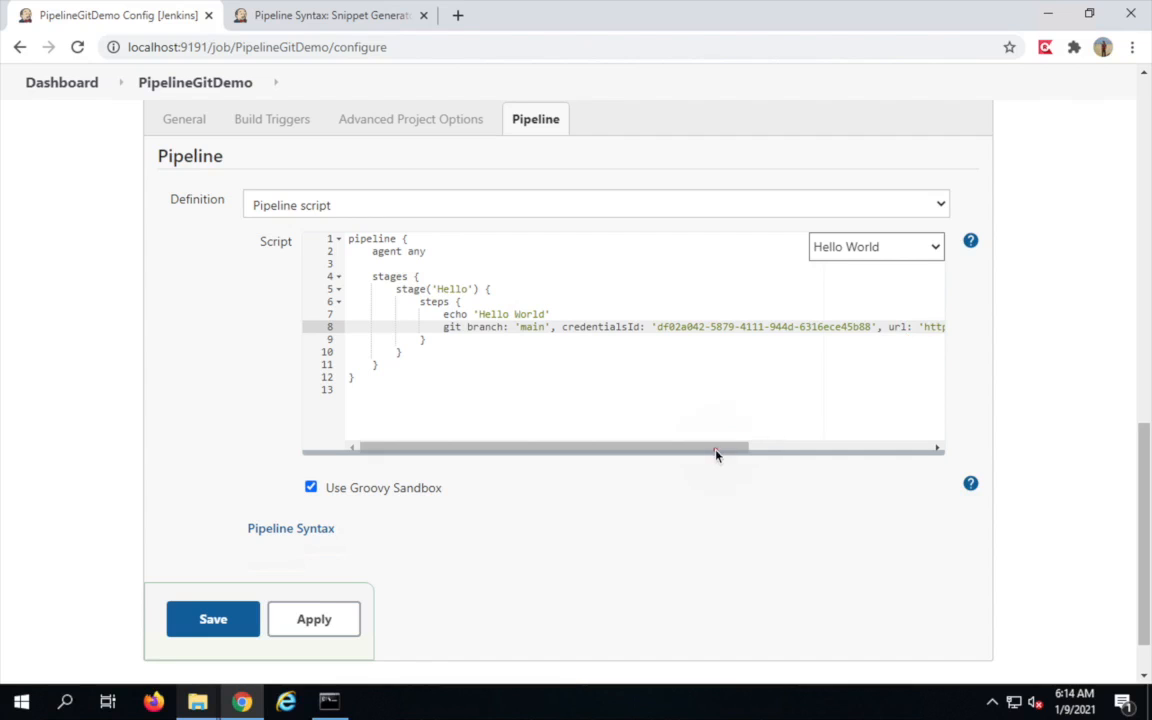
{"action": "left_click_drag", "start_coordinate": [716, 453], "coordinate": [962, 450]}
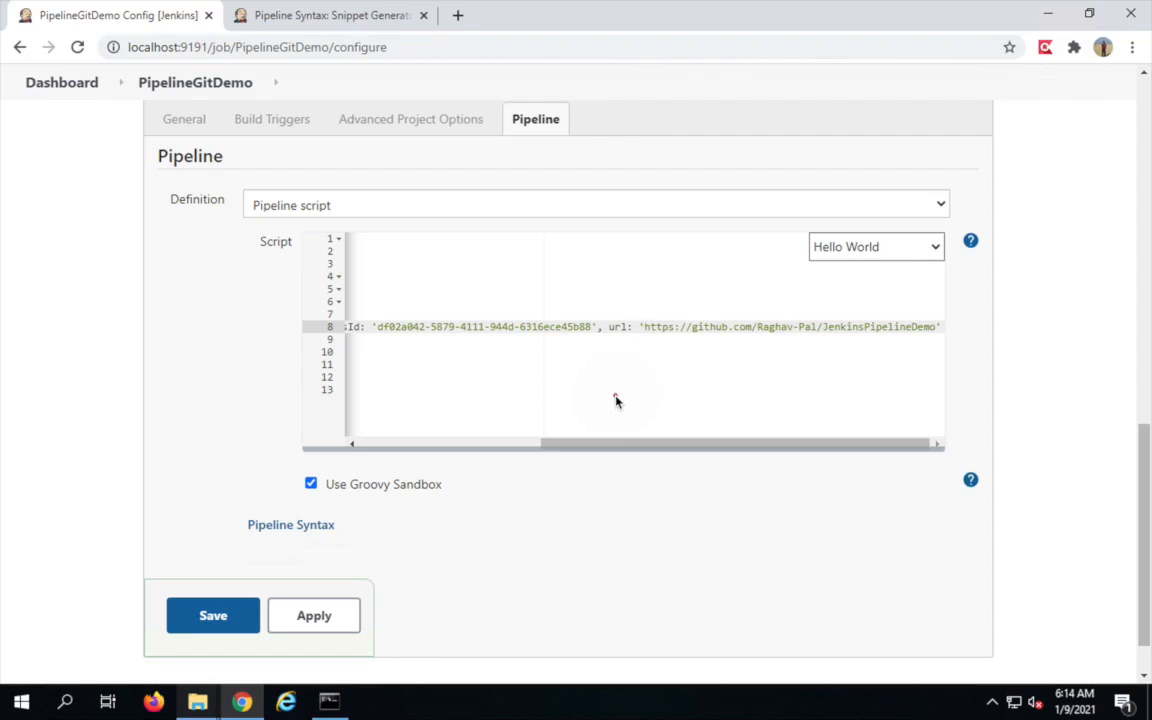
{"action": "left_click_drag", "start_coordinate": [607, 441], "coordinate": [311, 445]}
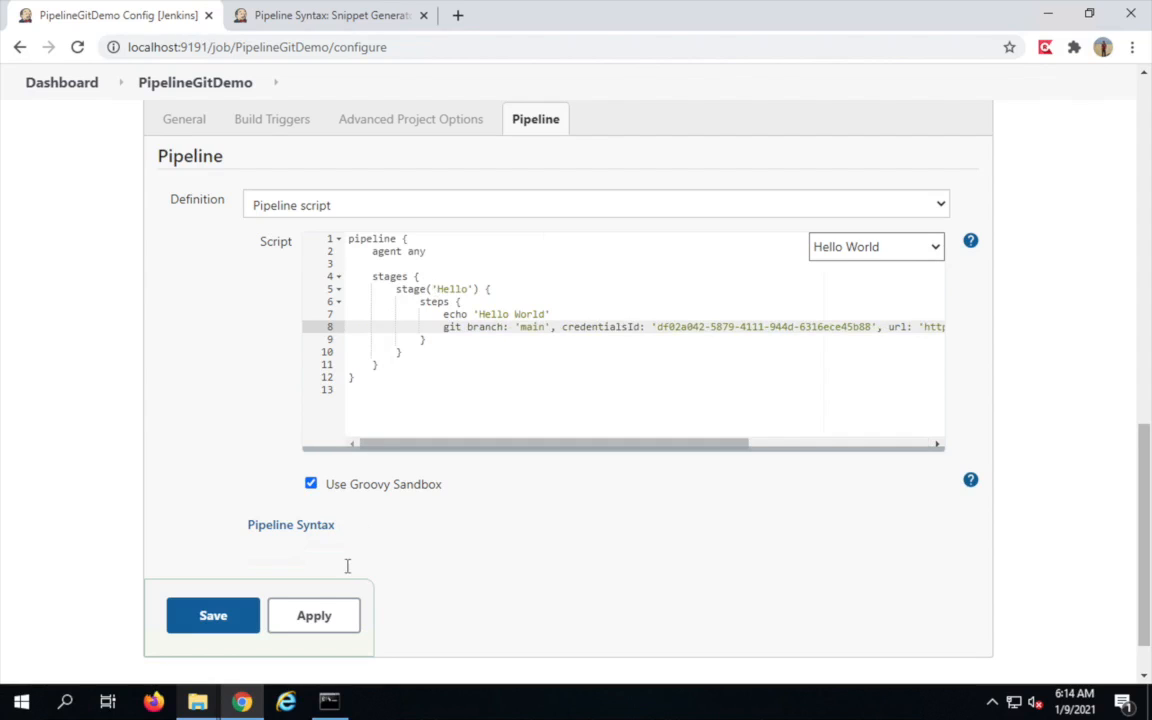
- Save the PipelineGitDemo configuration and start a build of the job
{"action": "left_click", "coordinate": [308, 620]}
{"action": "left_click", "coordinate": [211, 616]}
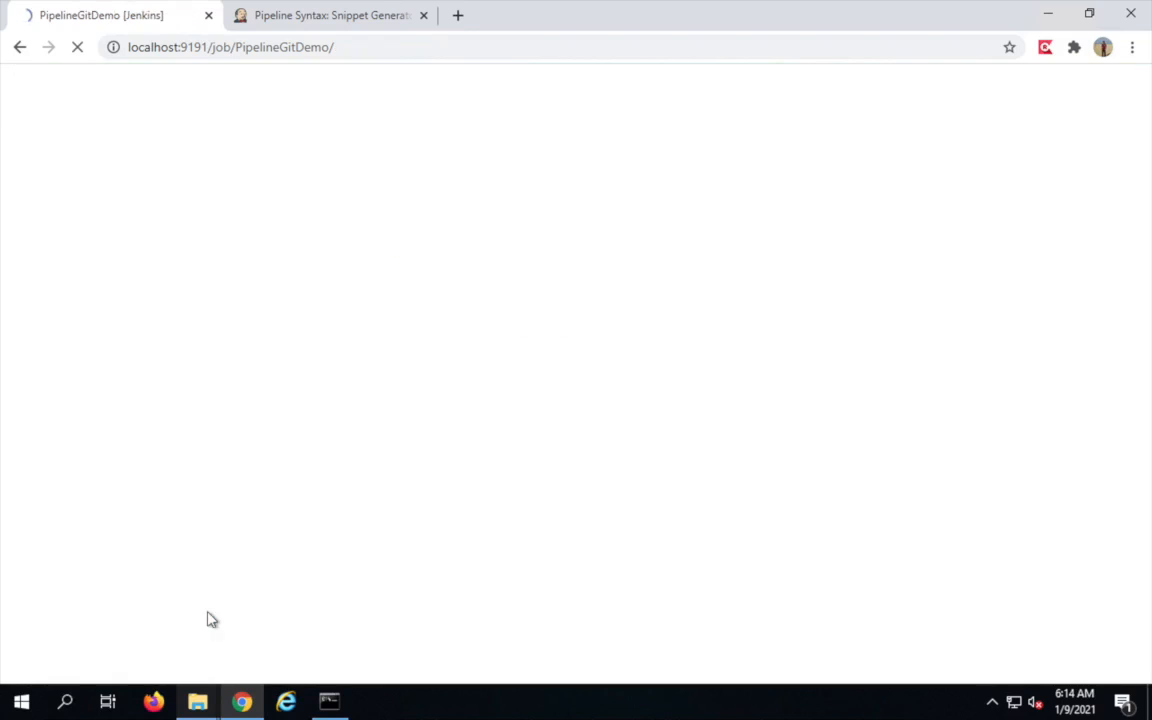
{"action": "left_click", "coordinate": [60, 307]}
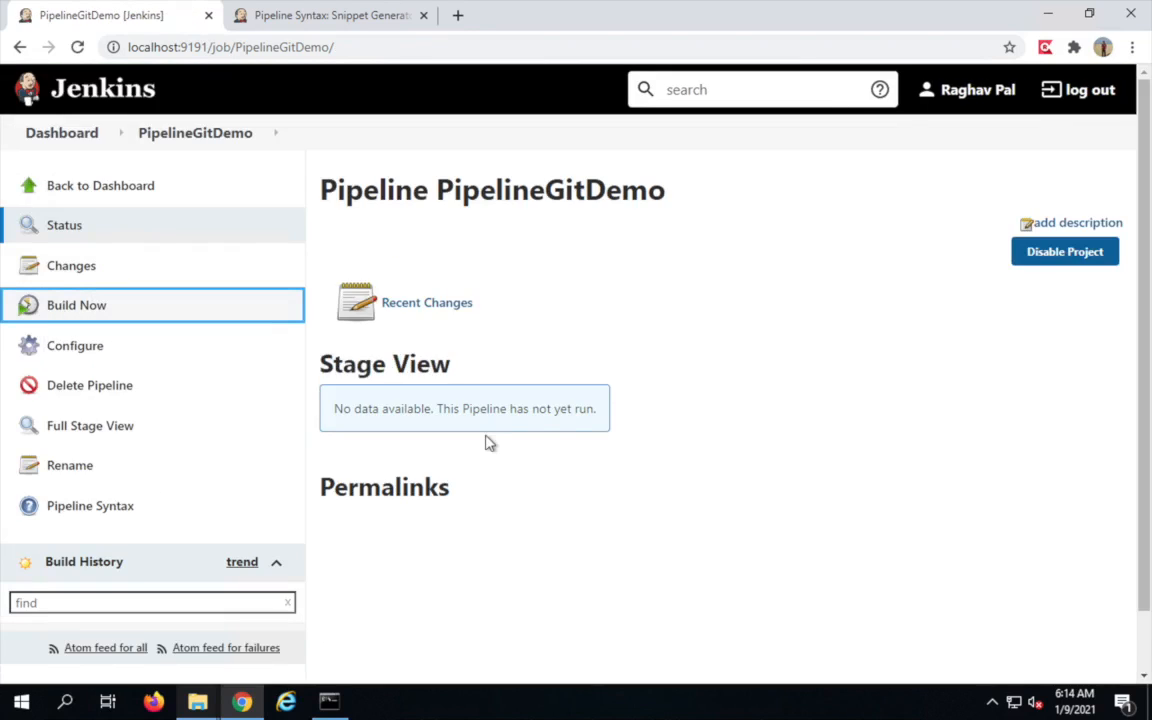
{"action": "scroll", "coordinate": [237, 481], "scroll_direction": "down", "scroll_amount": 1}
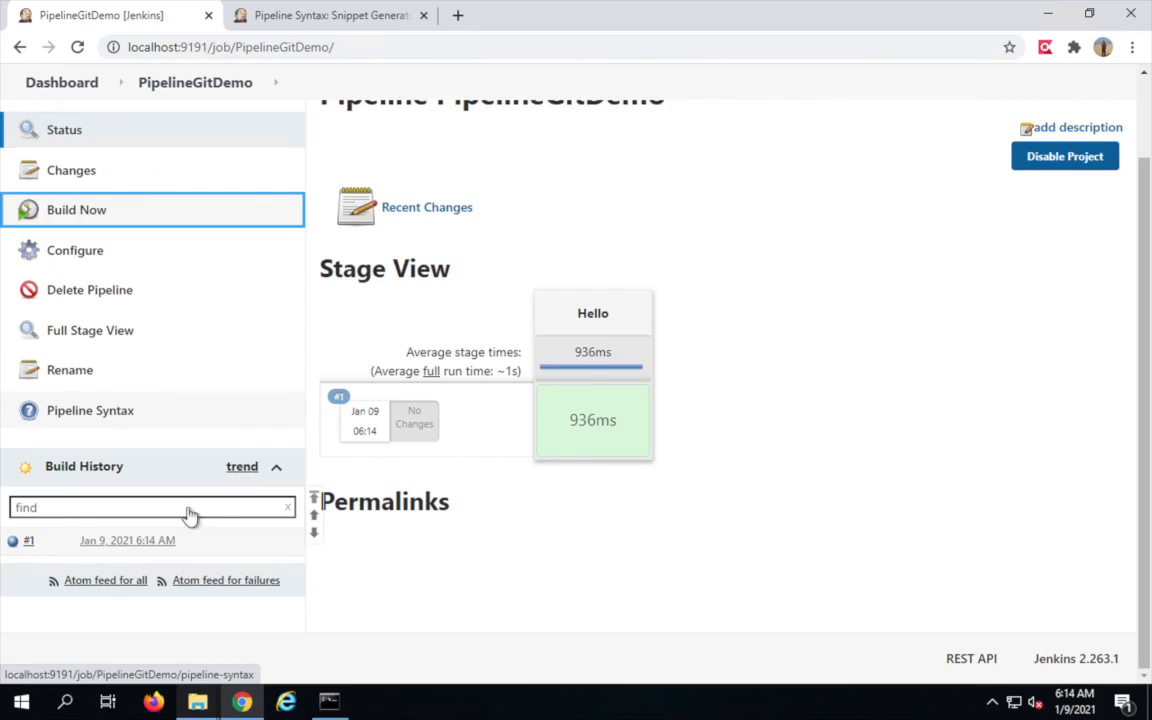
- Review the Print Message console output from the Hello stage's logs and return to the PipelineGitDemo job page
{"action": "mouse_move", "coordinate": [595, 424]}
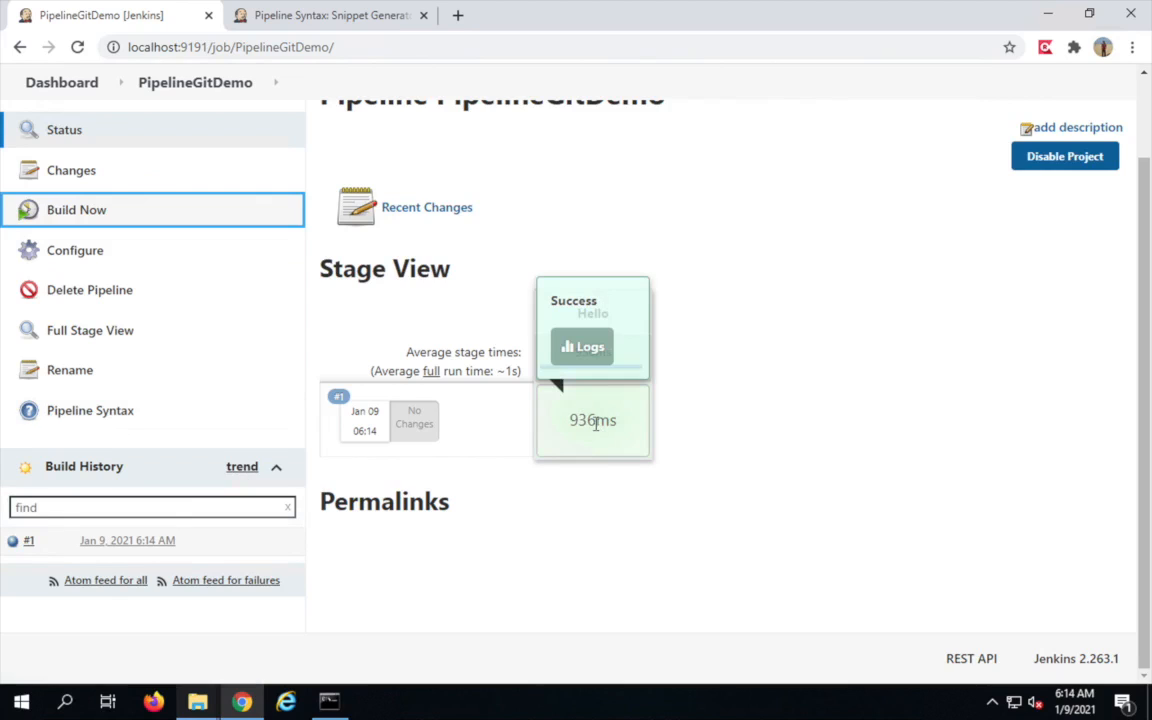
{"action": "left_click", "coordinate": [590, 350]}
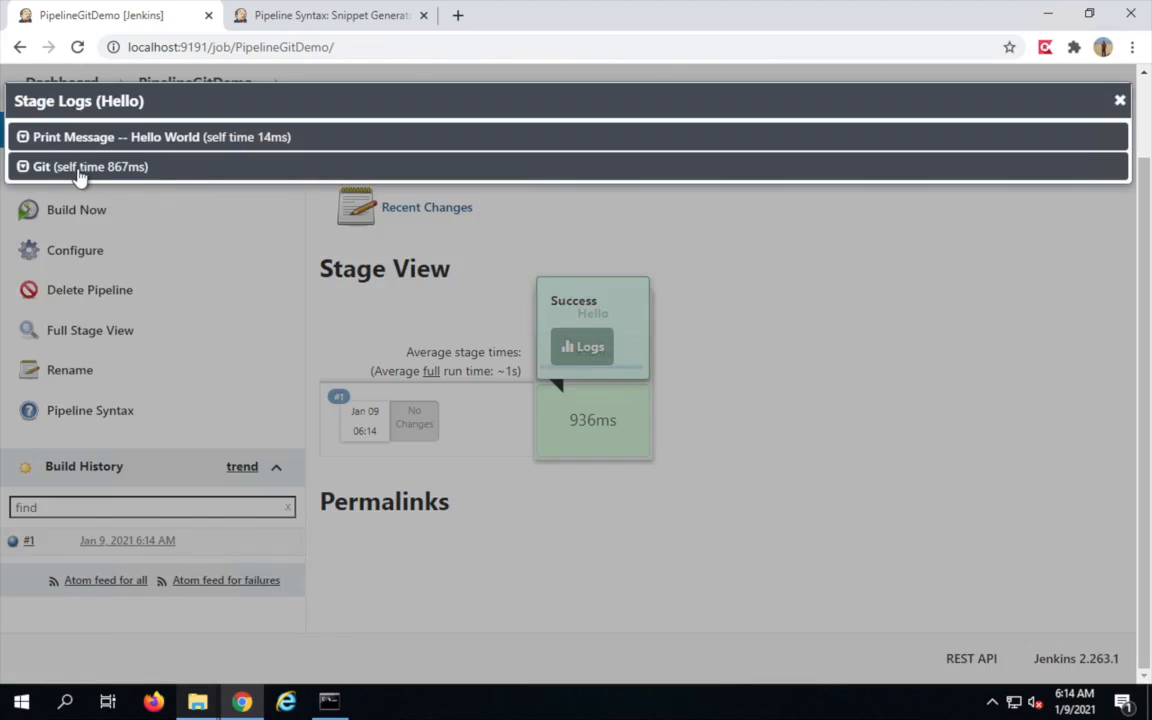
{"action": "left_click", "coordinate": [114, 143]}
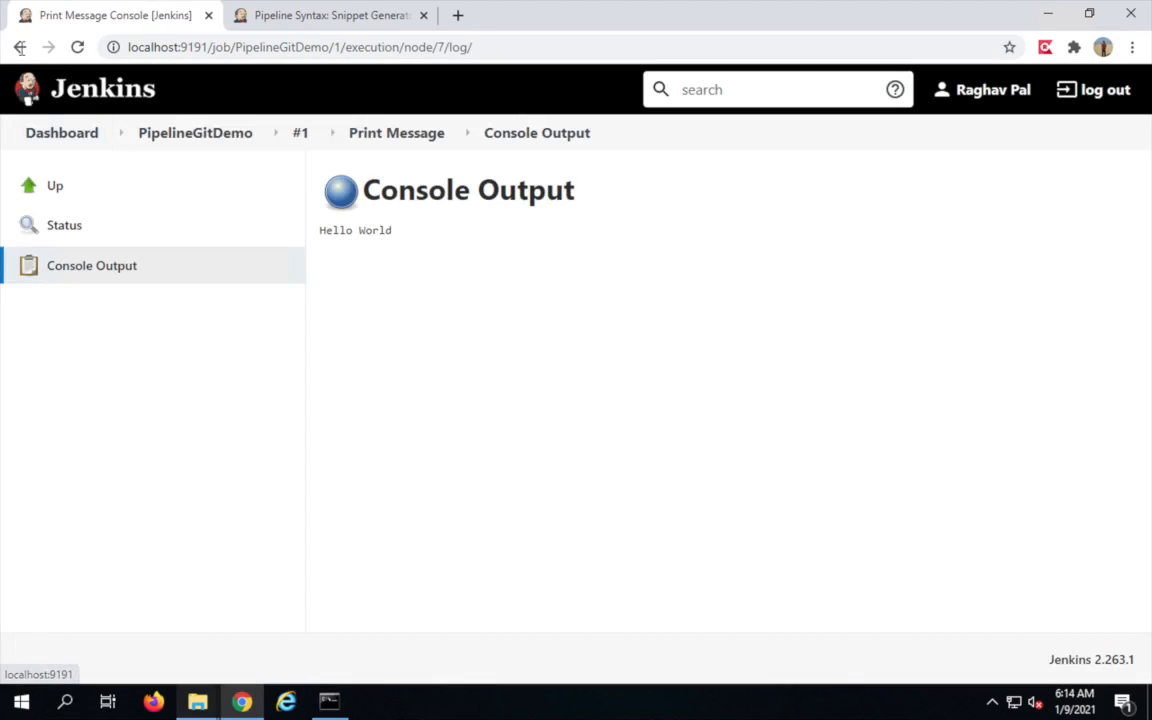
{"action": "left_click", "coordinate": [91, 265]}
{"action": "left_click", "coordinate": [19, 47]}
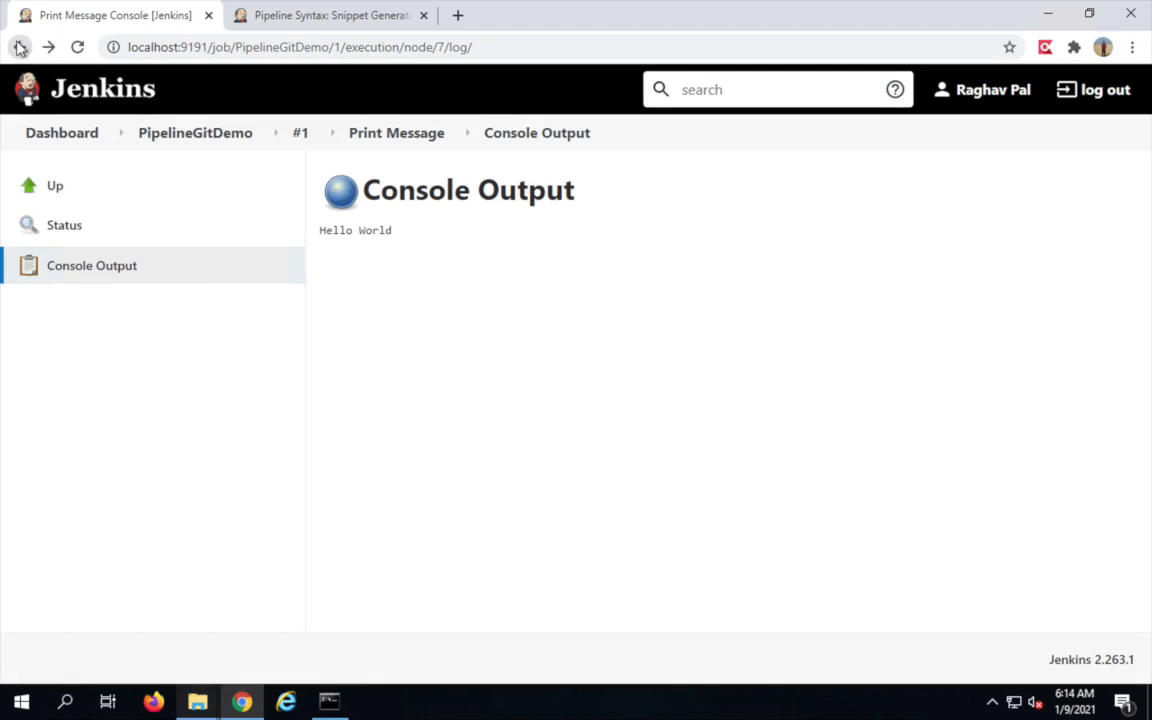
{"action": "left_click", "coordinate": [19, 47]}
- Examine the Git step's log in the Hello stage, including the workspace path, and close the stage logs
{"action": "mouse_move", "coordinate": [604, 424]}
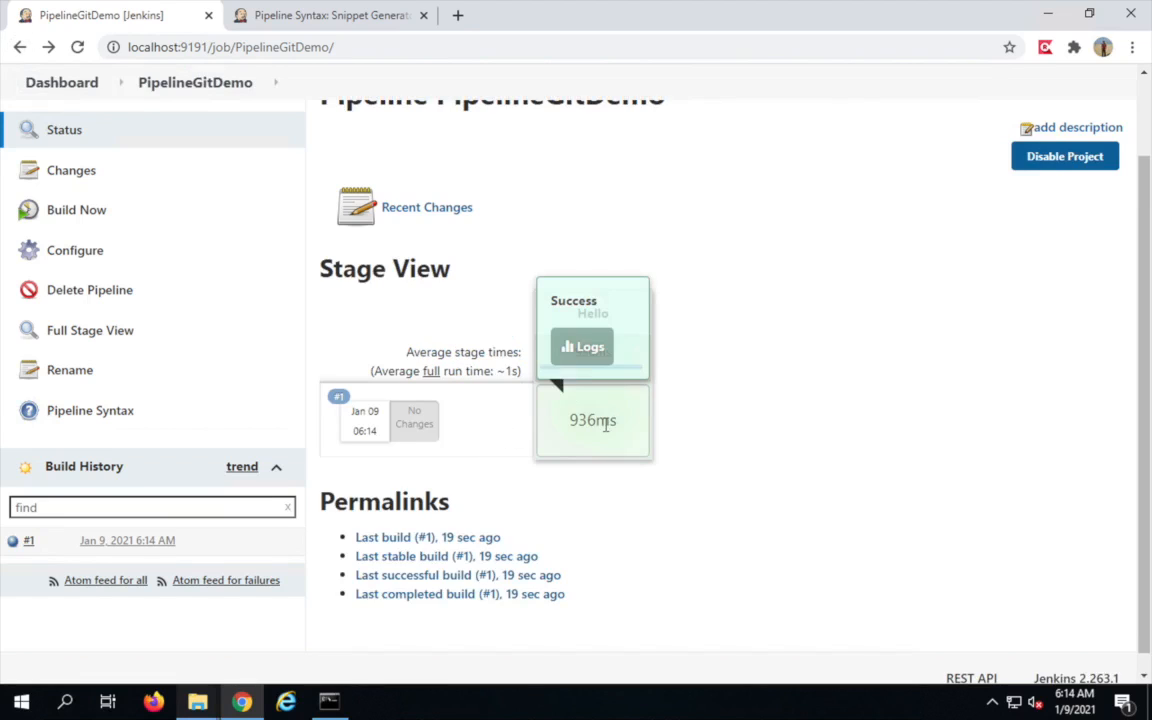
{"action": "left_click", "coordinate": [585, 346]}
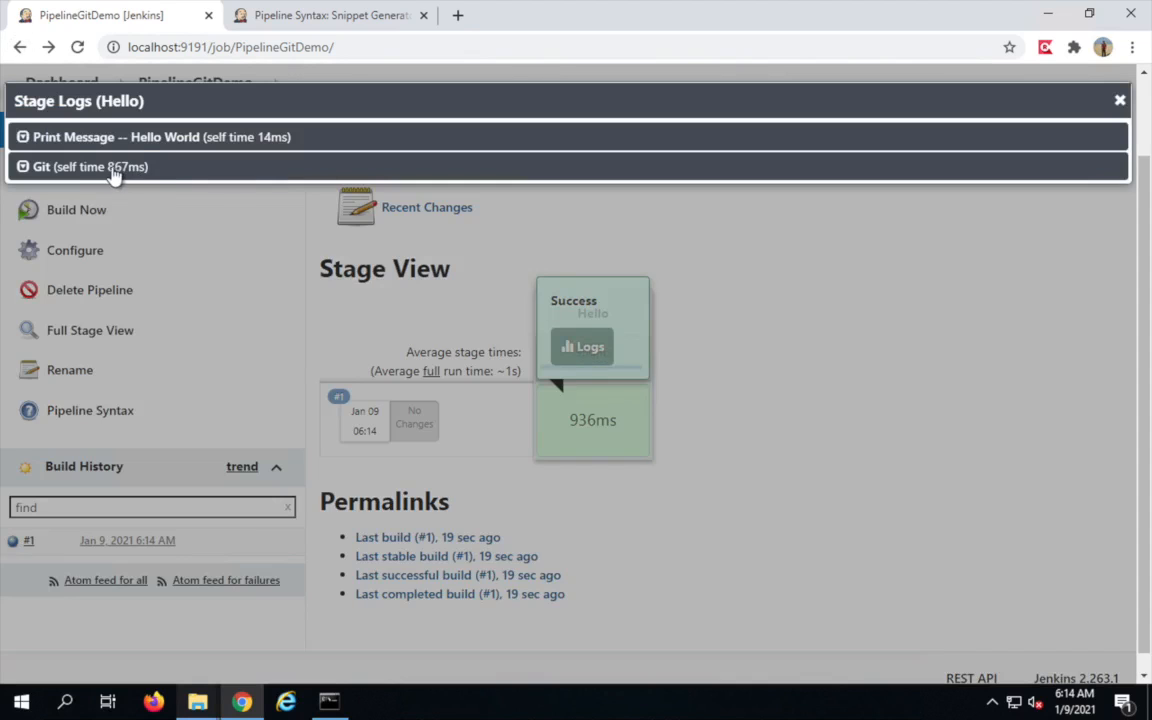
{"action": "left_click", "coordinate": [108, 170]}
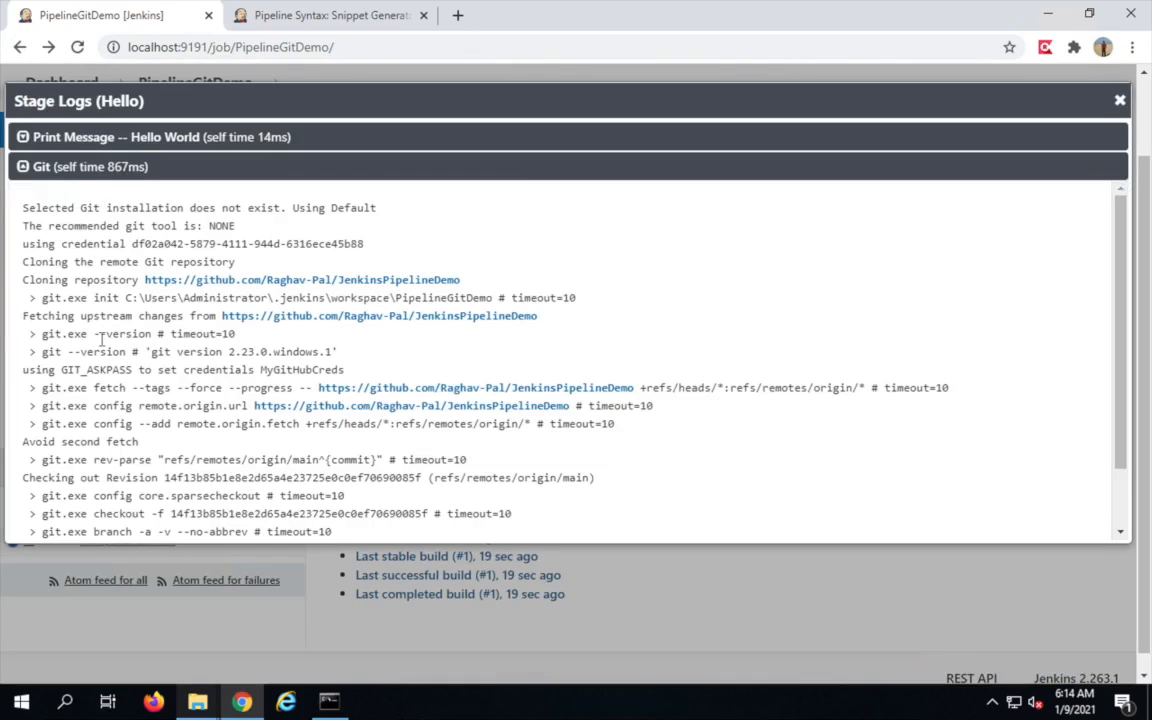
{"action": "scroll", "coordinate": [100, 340], "scroll_direction": "down", "scroll_amount": 3}
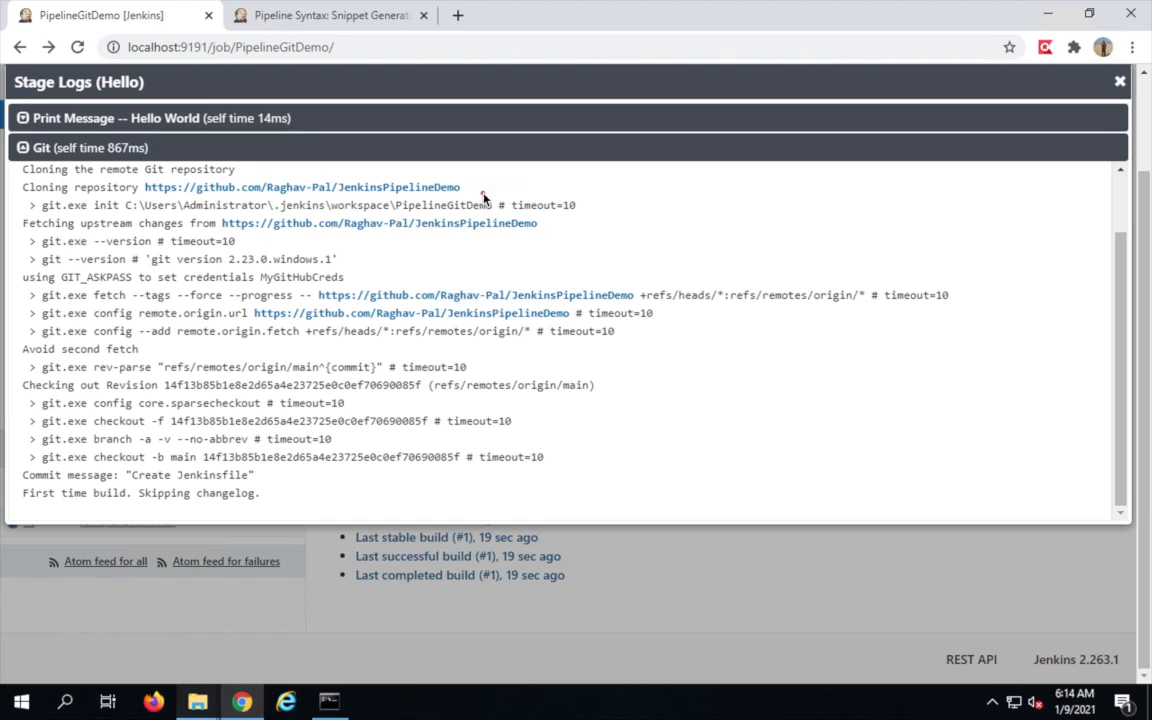
{"action": "mouse_move", "coordinate": [500, 213]}
{"action": "left_mouse_down"}
{"action": "mouse_move", "coordinate": [78, 216]}
{"action": "mouse_move", "coordinate": [123, 203]}
{"action": "left_mouse_up"}
{"action": "key", "text": "Escape"}
{"action": "left_click", "coordinate": [1118, 83]}
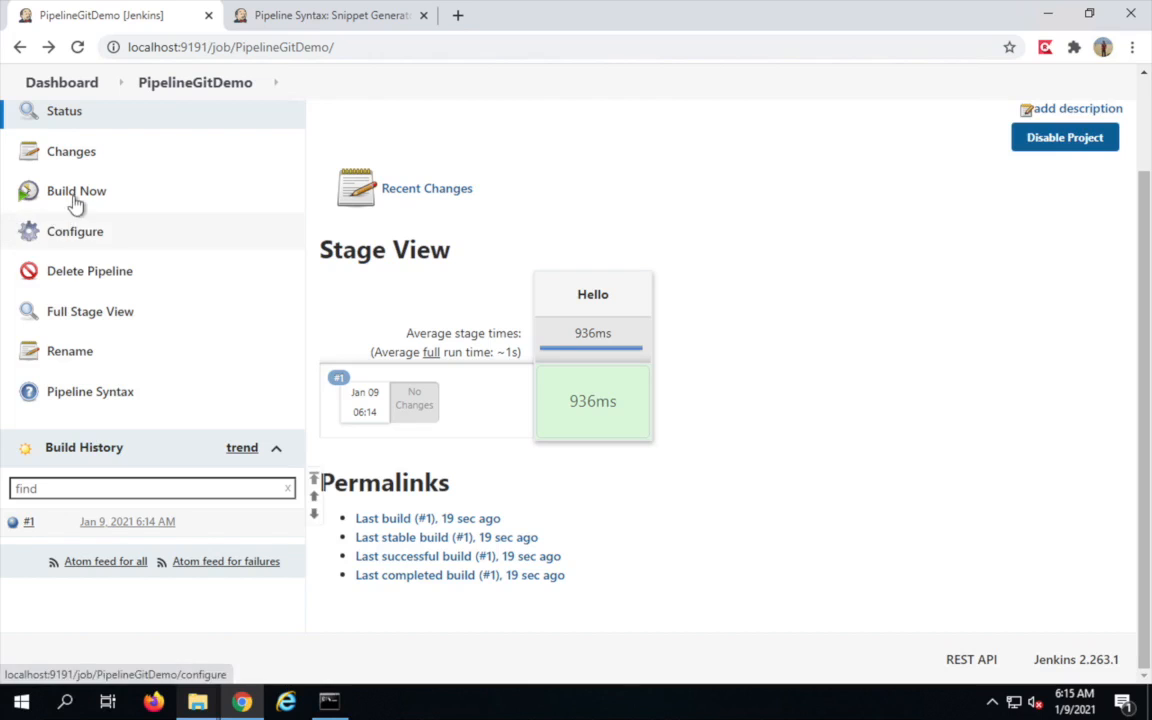
- Open build #1 of PipelineGitDemo and read through its full console output
{"action": "left_click", "coordinate": [122, 522]}
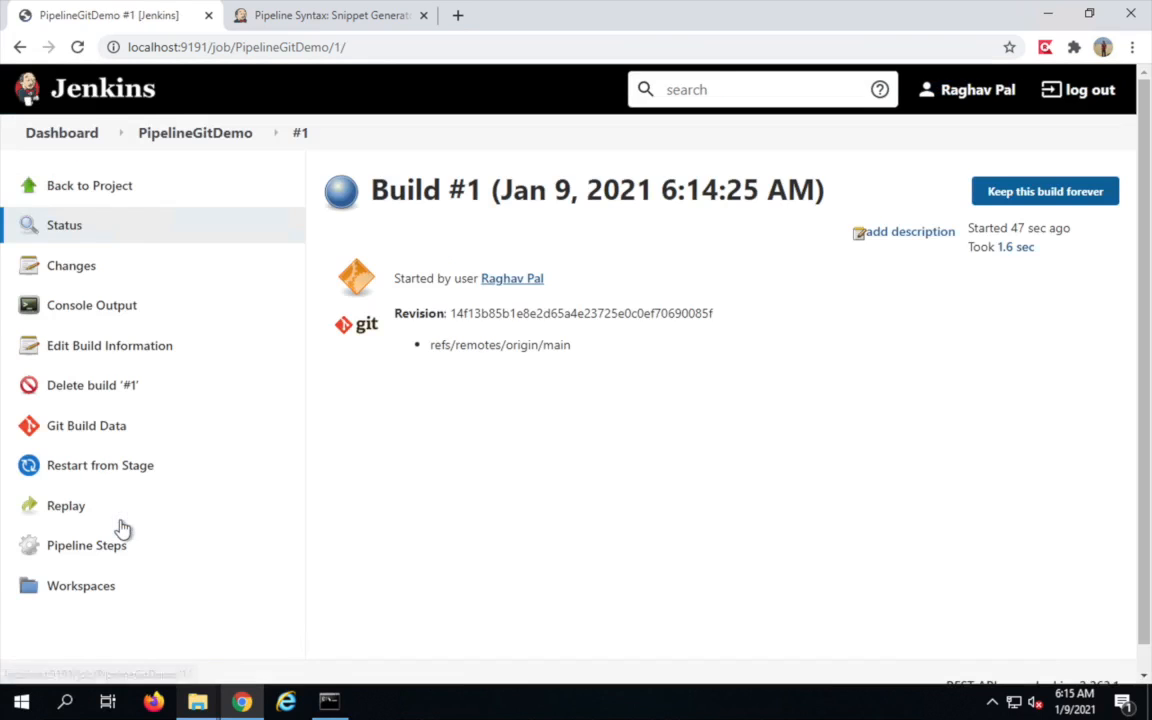
{"action": "left_click", "coordinate": [91, 306]}
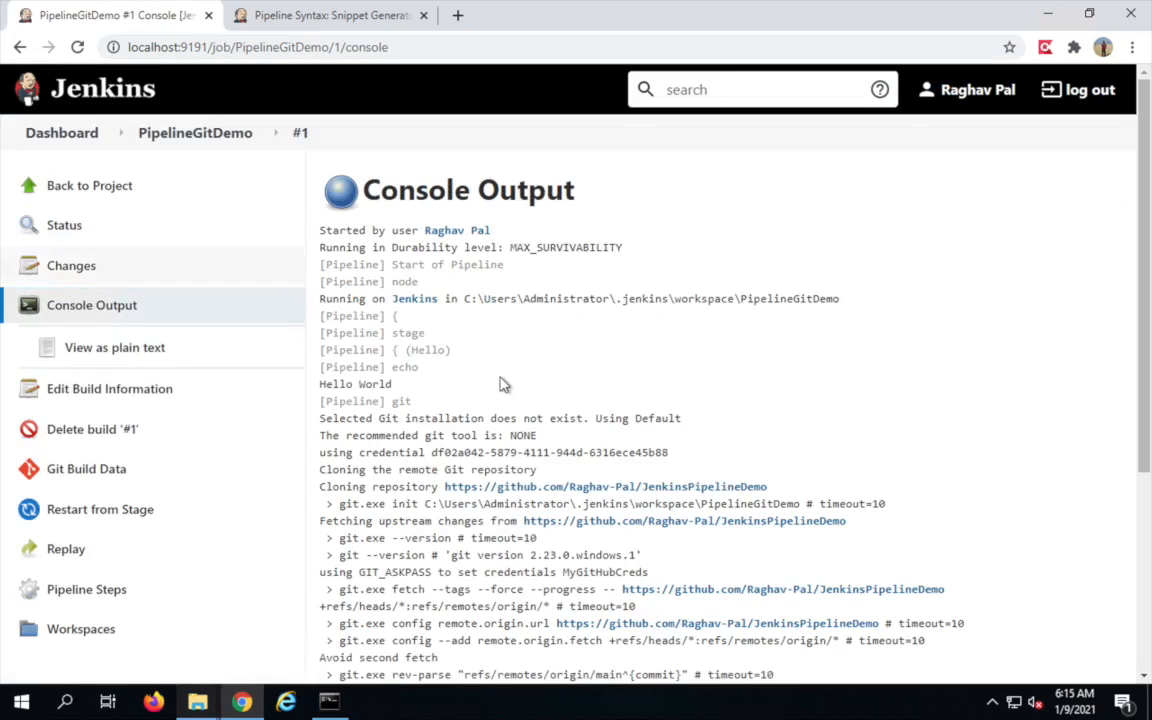
{"action": "scroll", "coordinate": [504, 375], "scroll_direction": "down", "scroll_amount": 5}
{"action": "scroll", "coordinate": [502, 376], "scroll_direction": "up", "scroll_amount": 5}
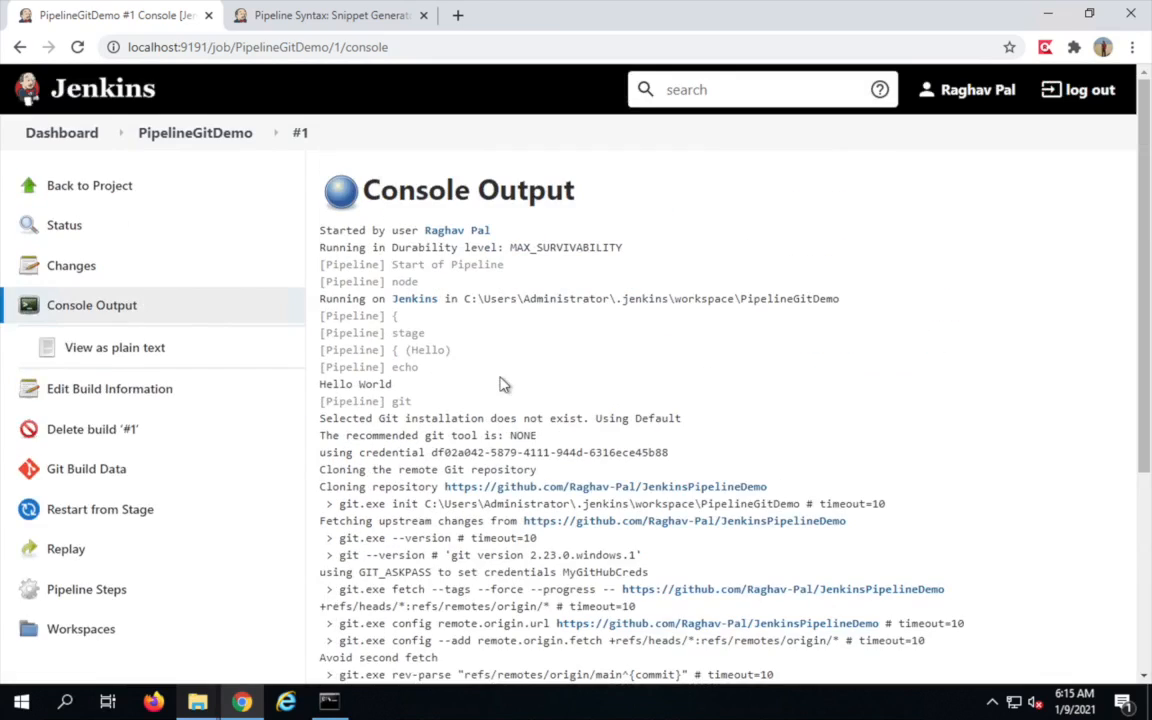